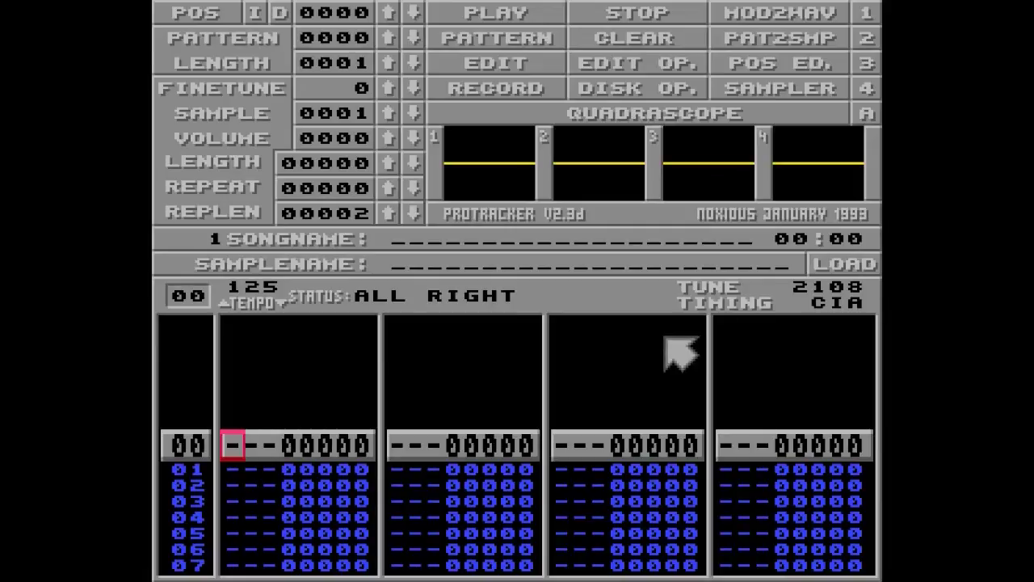
Load AMEN BEAT 1969.IFF from Disk Op. into sample slot 1 and go back to the main screen.
{"action": "left_click", "coordinate": [641, 87]}
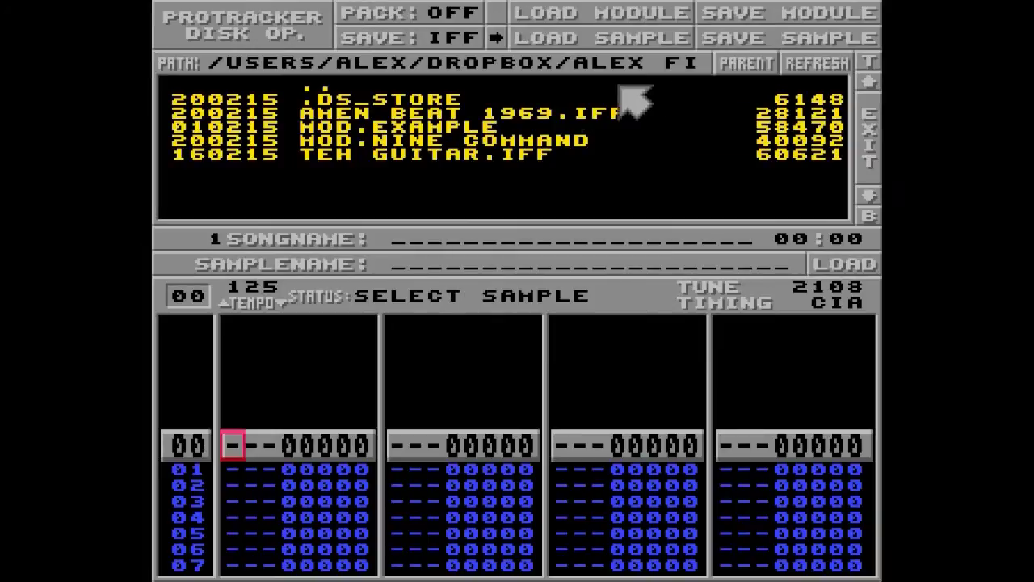
{"action": "left_click", "coordinate": [516, 115]}
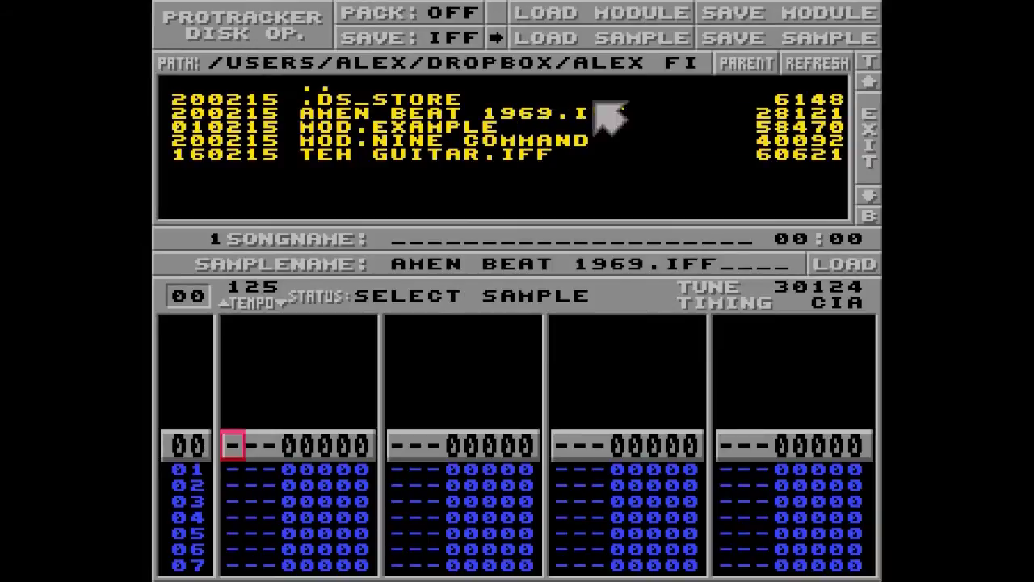
{"action": "left_click", "coordinate": [872, 149]}
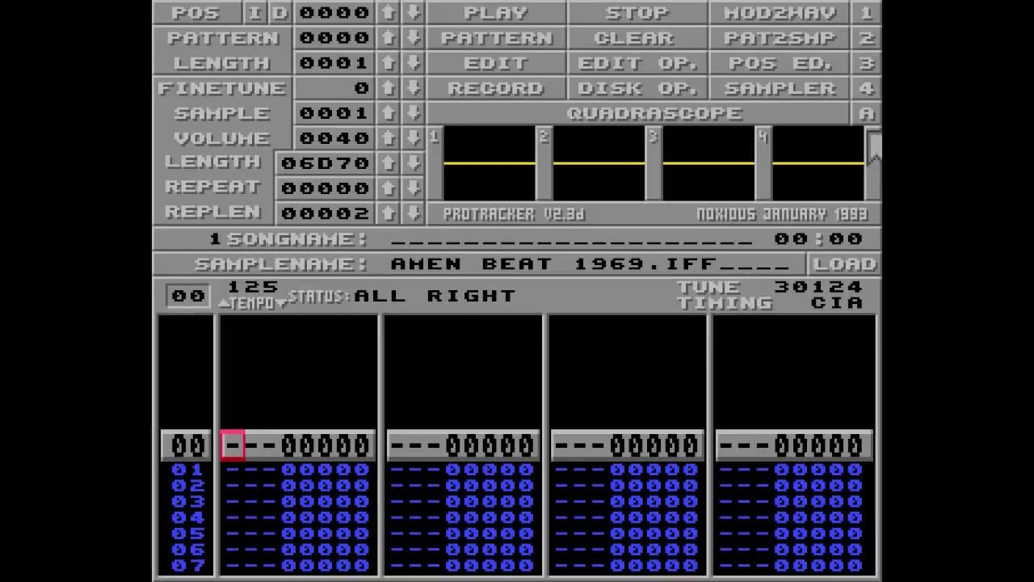
Preview the Amen sample and enter speed command F06 on channel 2, row 00.
{"action": "key", "text": "z"}
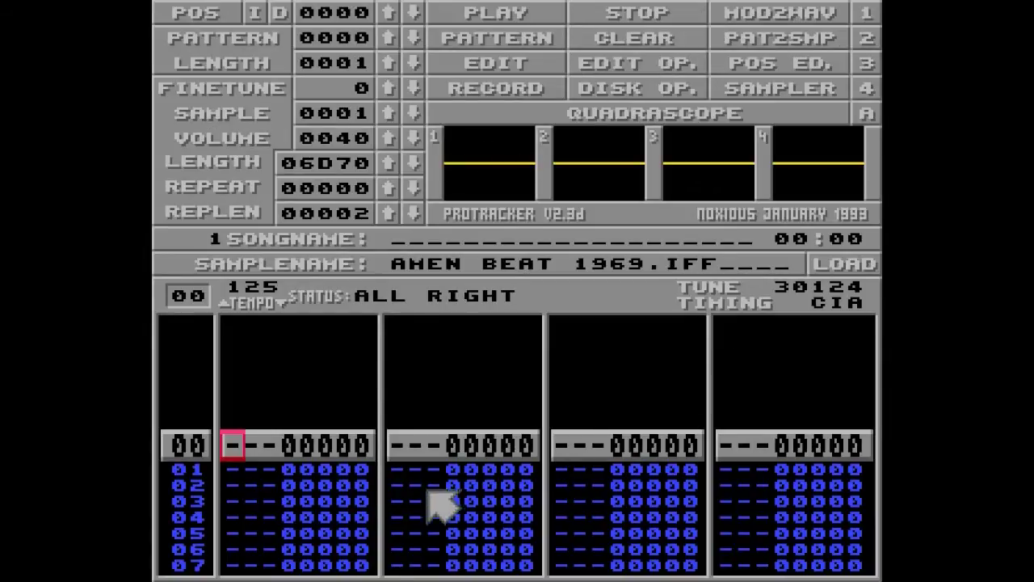
{"action": "key", "text": "Right"}
{"action": "key", "text": "Right"}
{"action": "key", "text": "Right"}
{"action": "key", "text": "Right"}
{"action": "key", "text": "Right"}
{"action": "key", "text": "Right"}
{"action": "key", "text": "Right"}
{"action": "key", "text": "Right"}
{"action": "key", "text": "Right"}
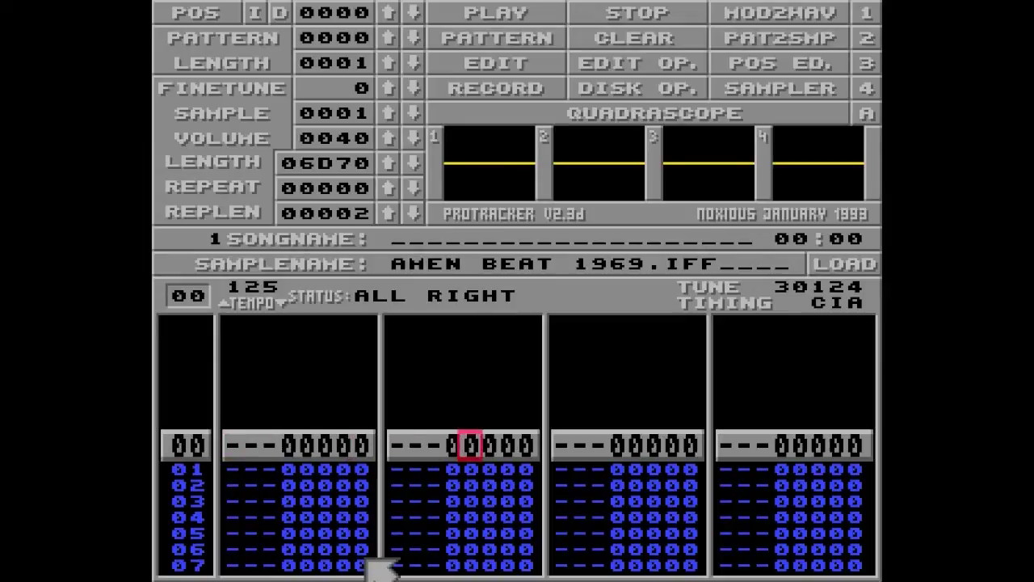
{"action": "type", "text": "f"}
{"action": "key", "text": "Up"}
{"action": "key", "text": "Right"}
{"action": "key", "text": "Right"}
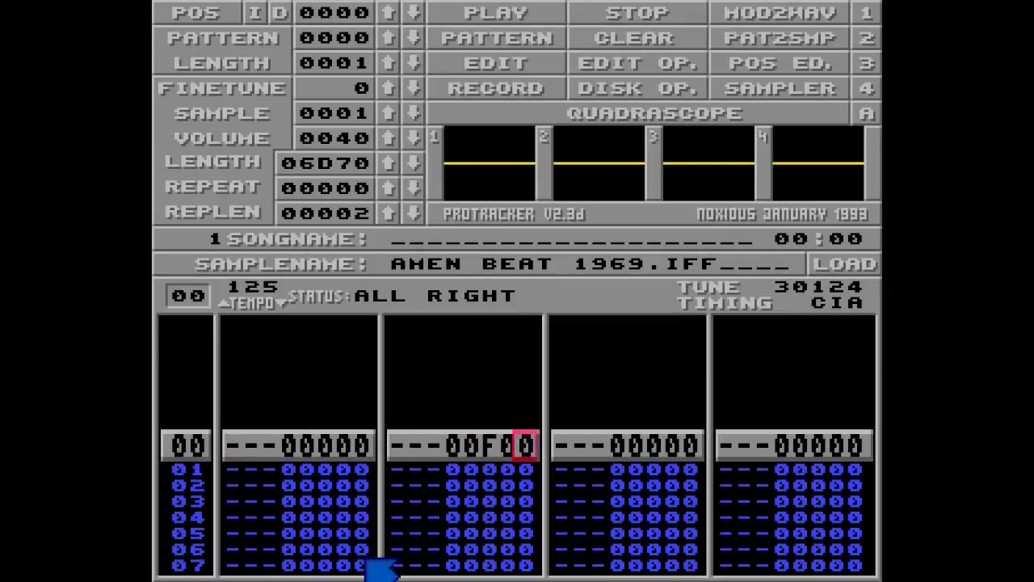
{"action": "key", "text": "Right"}
{"action": "key", "text": "Right"}
{"action": "key", "text": "Right"}
{"action": "key", "text": "Right"}
Enter tempo command F8F on channel 3, row 00, and play the pattern to hear it.
{"action": "key", "text": "Right"}
{"action": "key", "text": "Left"}
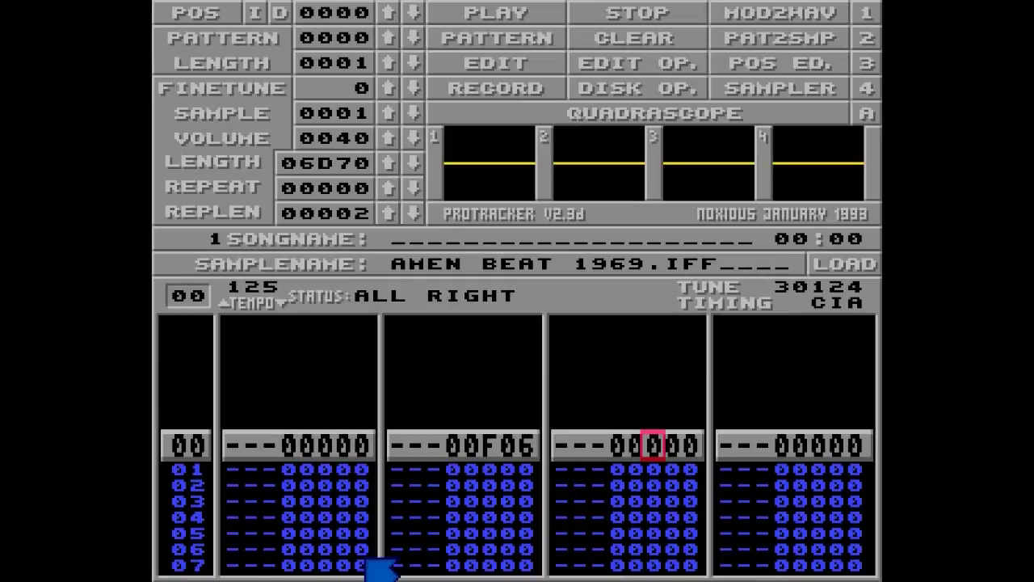
{"action": "type", "text": "f"}
{"action": "key", "text": "Up"}
{"action": "key", "text": "Right"}
{"action": "type", "text": "8"}
{"action": "key", "text": "Up"}
{"action": "key", "text": "Right"}
{"action": "type", "text": "f"}
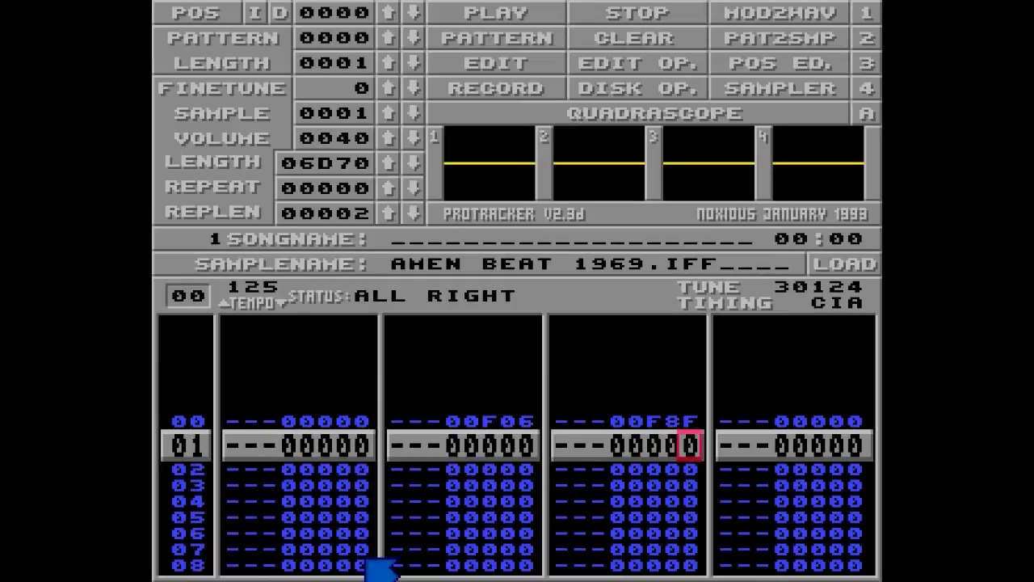
{"action": "key", "text": "Control_R"}
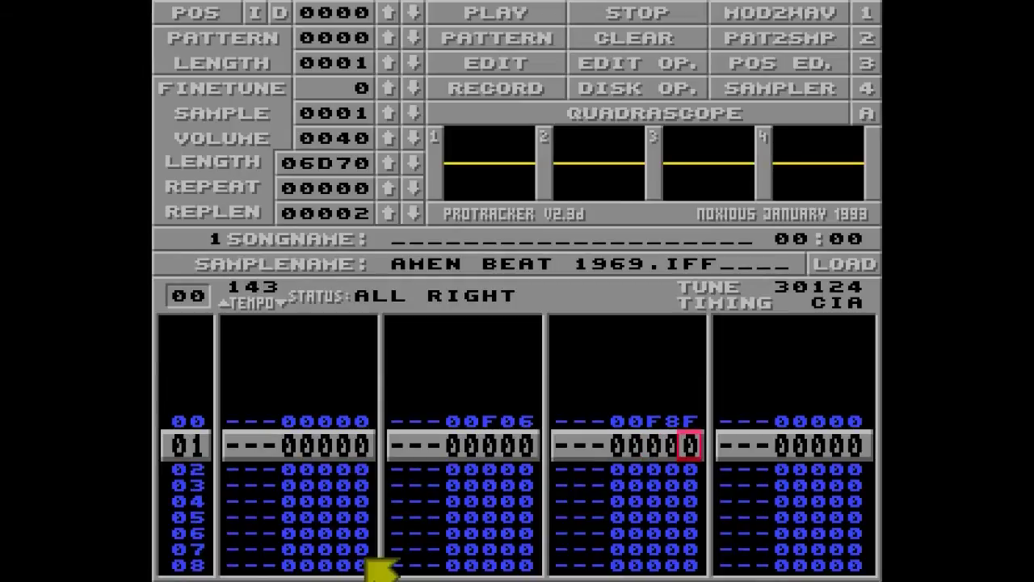
{"action": "key", "text": "space"}
Enter C-3 Amen notes on channel 1 rows 00 and 16, then play the pattern.
{"action": "key", "text": "Left"}
{"action": "key", "text": "Left"}
{"action": "key", "text": "Left"}
{"action": "key", "text": "Left"}
{"action": "key", "text": "Left"}
{"action": "key", "text": "Left"}
{"action": "key", "text": "Left"}
{"action": "key", "text": "Left"}
{"action": "key", "text": "Left"}
{"action": "key", "text": "Left"}
{"action": "key", "text": "Left"}
{"action": "key", "text": "Left"}
{"action": "key", "text": "Left"}
{"action": "key", "text": "Left"}
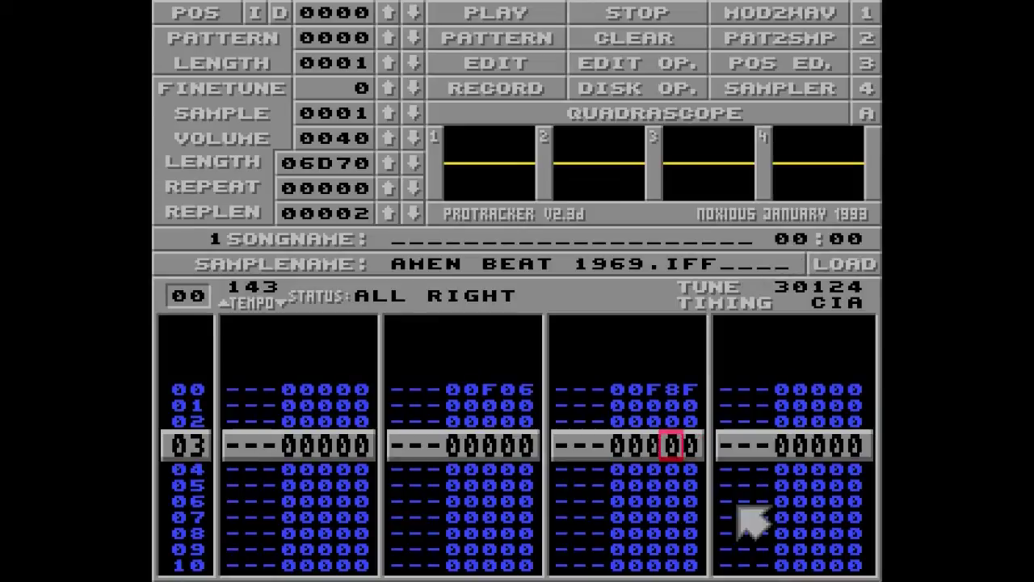
{"action": "key", "text": "Left"}
{"action": "key", "text": "Left"}
{"action": "key", "text": "Left"}
{"action": "key", "text": "Up"}
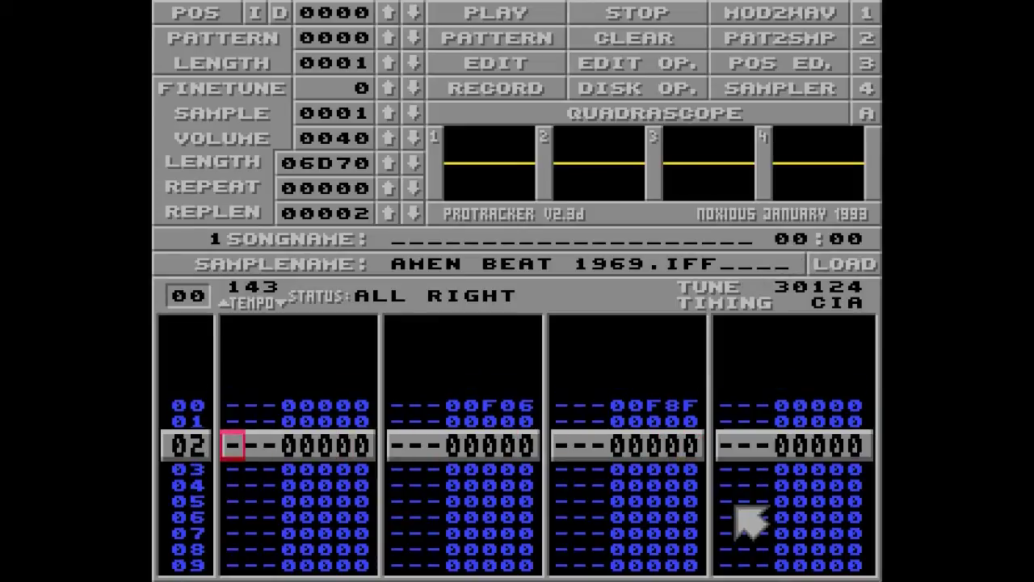
{"action": "key", "text": "Up"}
{"action": "key", "text": "Up"}
{"action": "key", "text": "space"}
{"action": "key", "text": "q"}
{"action": "key", "text": "Down"}
{"action": "key", "text": "Down"}
{"action": "key", "text": "Down"}
{"action": "key", "text": "Down"}
{"action": "key", "text": "Down"}
{"action": "key", "text": "Down"}
{"action": "key", "text": "Down"}
{"action": "key", "text": "Down"}
{"action": "key", "text": "Down"}
{"action": "key", "text": "Down"}
{"action": "key", "text": "Down"}
{"action": "key", "text": "Down"}
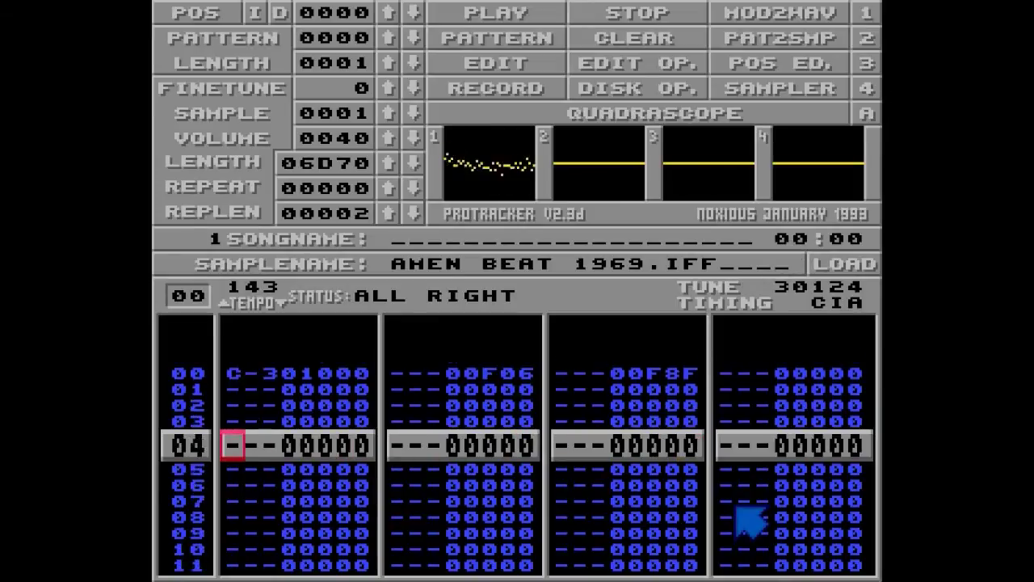
{"action": "key", "text": "Down"}
{"action": "key", "text": "Down"}
{"action": "key", "text": "Down"}
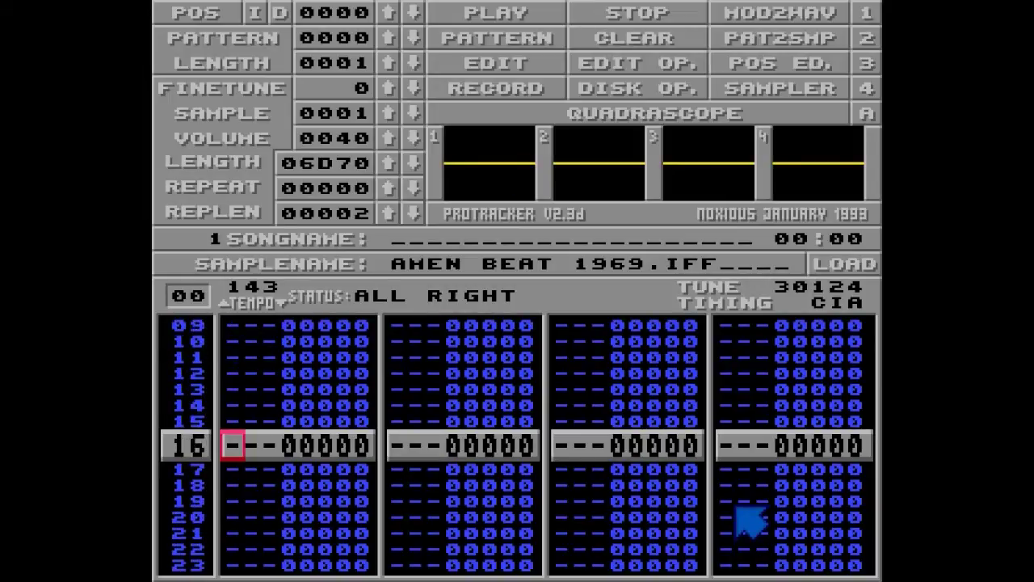
{"action": "key", "text": "q"}
{"action": "key", "text": "space"}
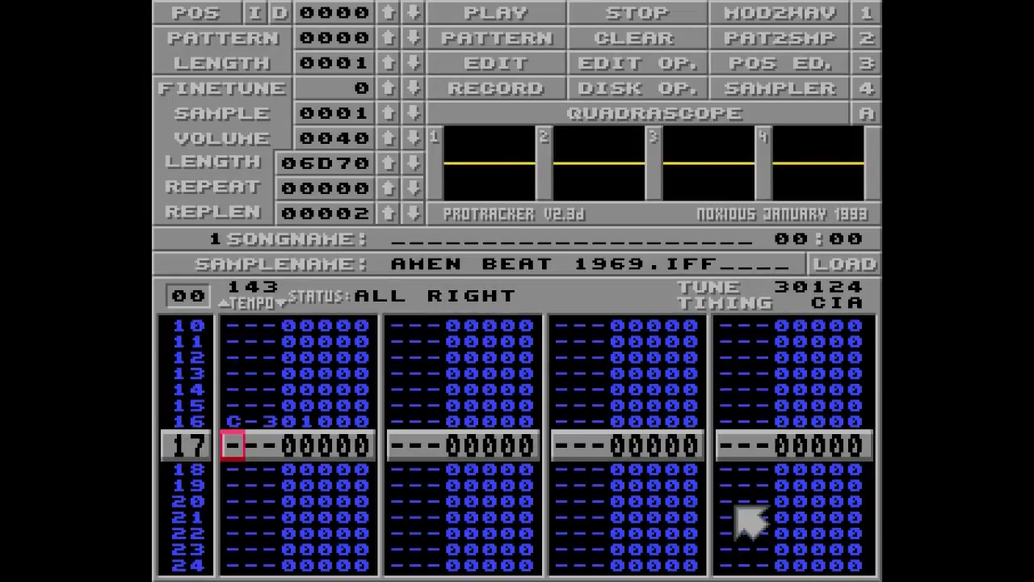
{"action": "key", "text": "Alt_R"}
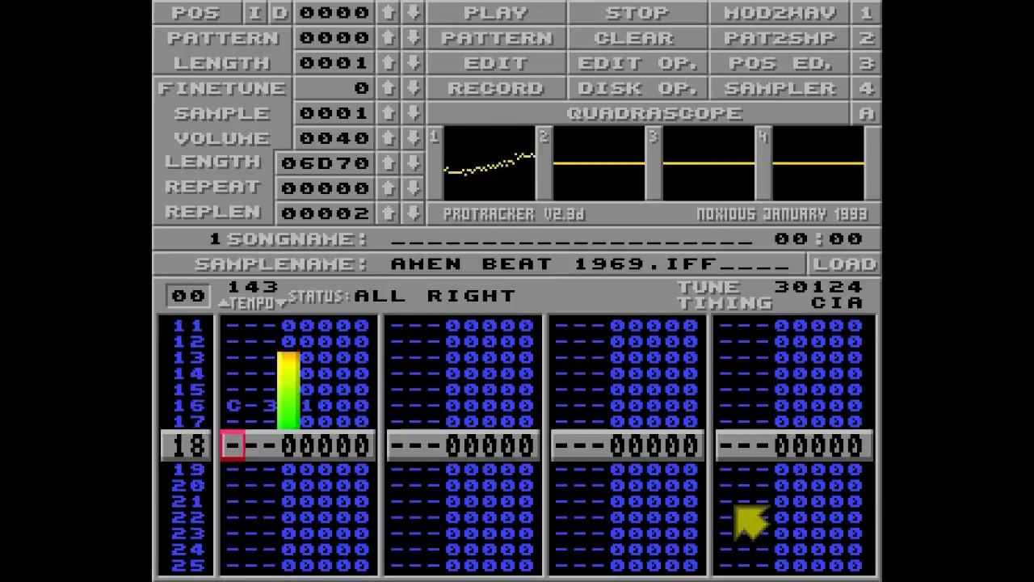
{"action": "key", "text": "space"}
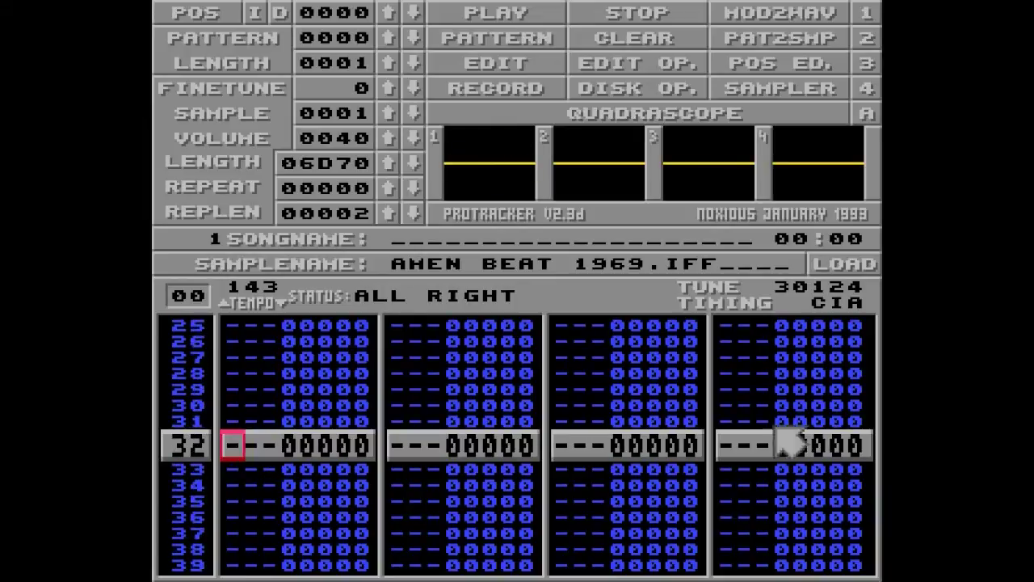
Add a C-3 note on row 10 with sample-offset command 9.
{"action": "key", "text": "Up"}
{"action": "key", "text": "Up"}
{"action": "key", "text": "Up"}
{"action": "key", "text": "Up"}
{"action": "key", "text": "Up"}
{"action": "key", "text": "Up"}
{"action": "key", "text": "Up"}
{"action": "key", "text": "Up"}
{"action": "key", "text": "Up"}
{"action": "key", "text": "Up"}
{"action": "key", "text": "Up"}
{"action": "key", "text": "Up"}
{"action": "key", "text": "Up"}
{"action": "key", "text": "Up"}
{"action": "key", "text": "Up"}
{"action": "key", "text": "Up"}
{"action": "key", "text": "Up"}
{"action": "key", "text": "Up"}
{"action": "key", "text": "Up"}
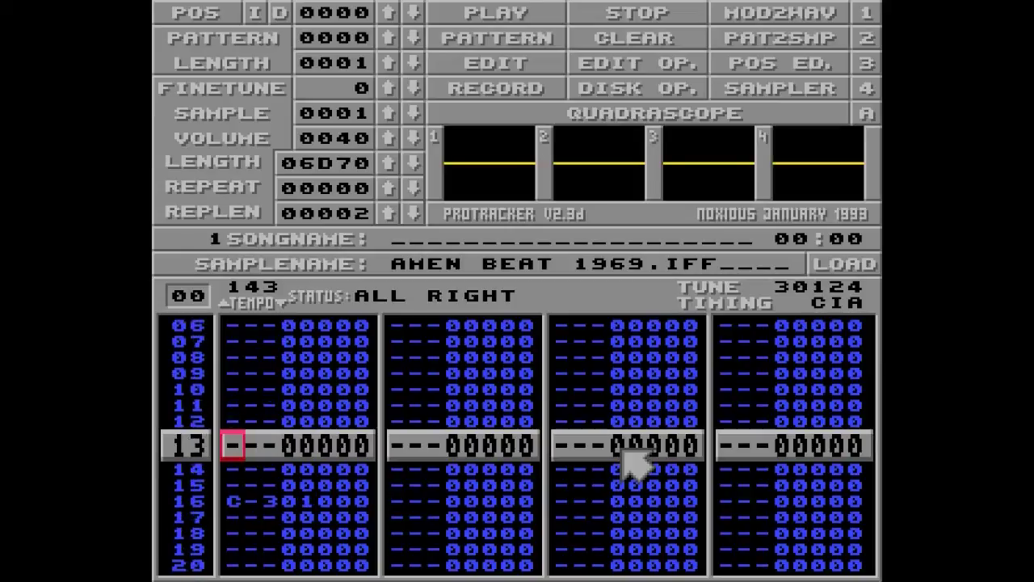
{"action": "key", "text": "Up"}
{"action": "key", "text": "Up"}
{"action": "key", "text": "Up"}
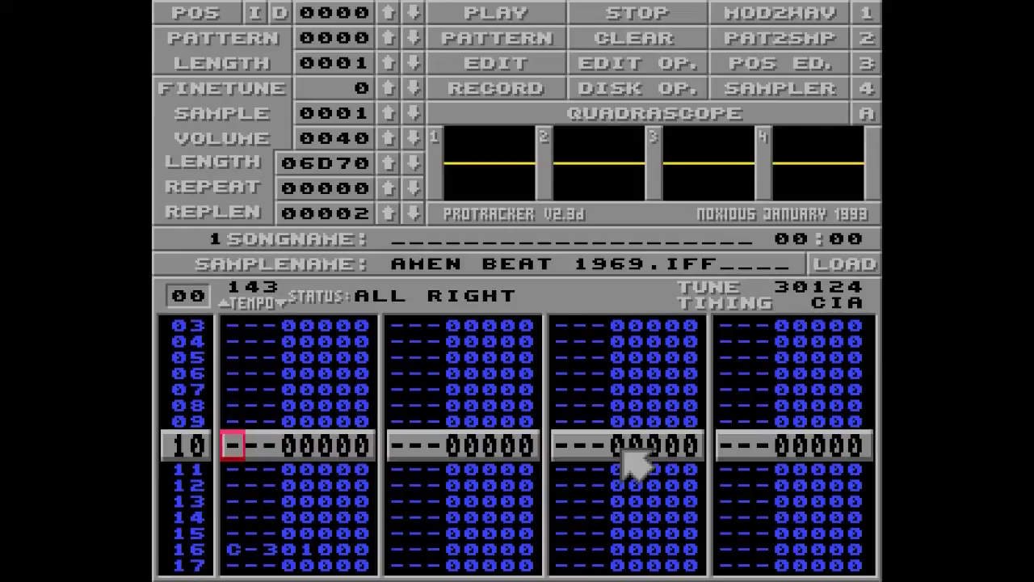
{"action": "key", "text": "space"}
{"action": "key", "text": "q"}
{"action": "key", "text": "space"}
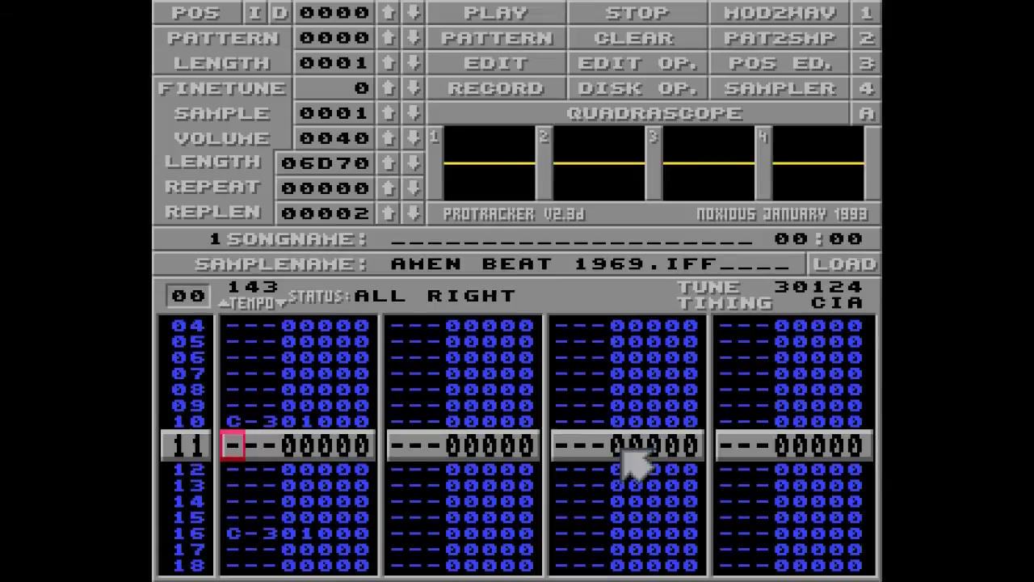
{"action": "key", "text": "Up"}
{"action": "key", "text": "Right"}
{"action": "key", "text": "Right"}
{"action": "key", "text": "Right"}
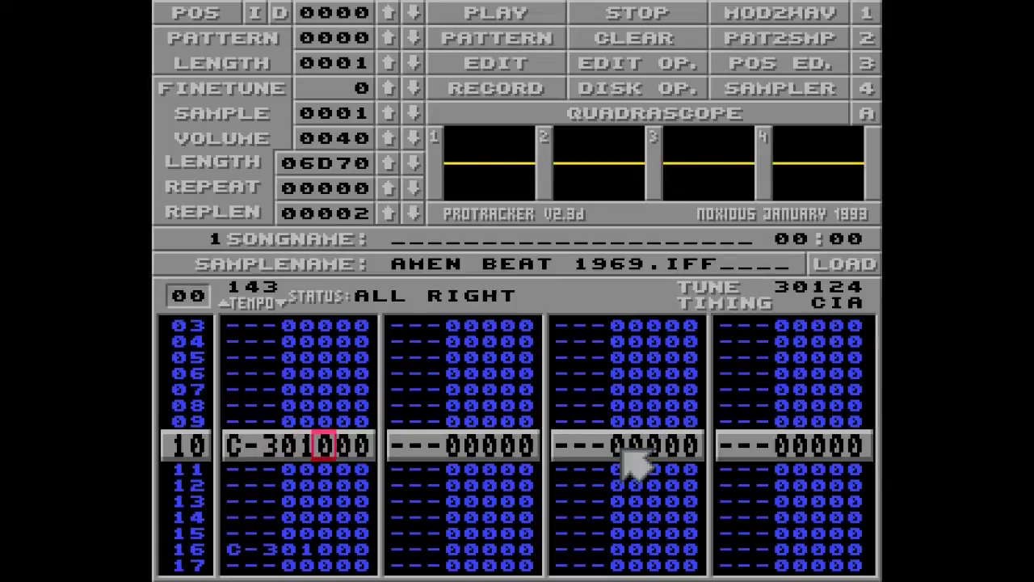
{"action": "key", "text": "space"}
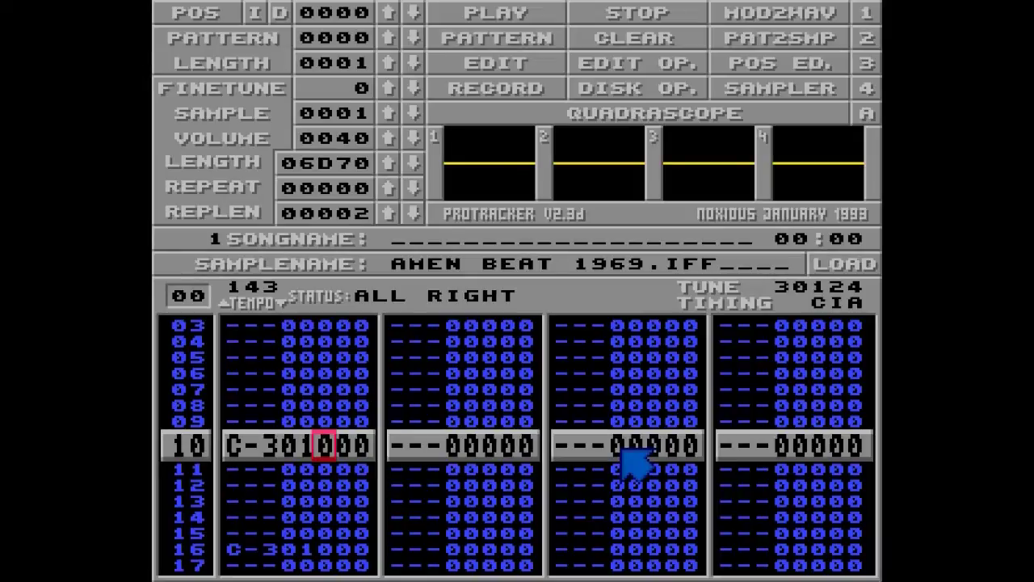
{"action": "key", "text": "9"}
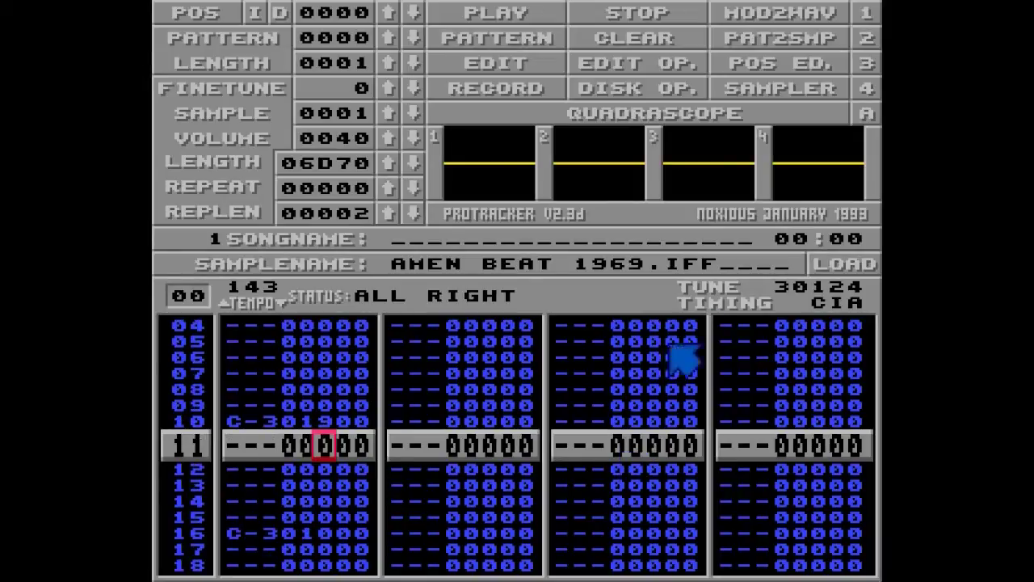
{"action": "left_click", "coordinate": [795, 90]}
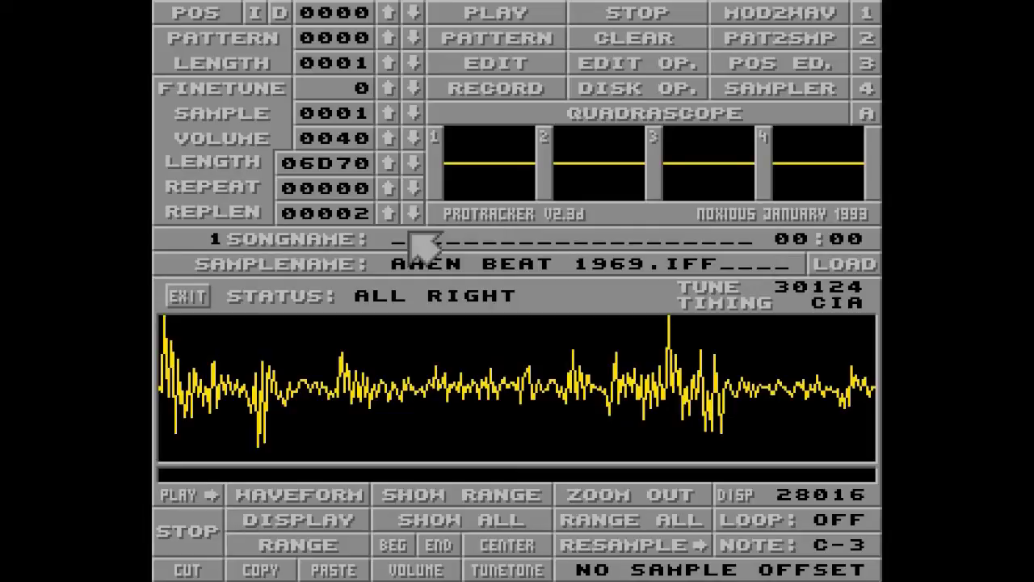
{"action": "key", "text": "q"}
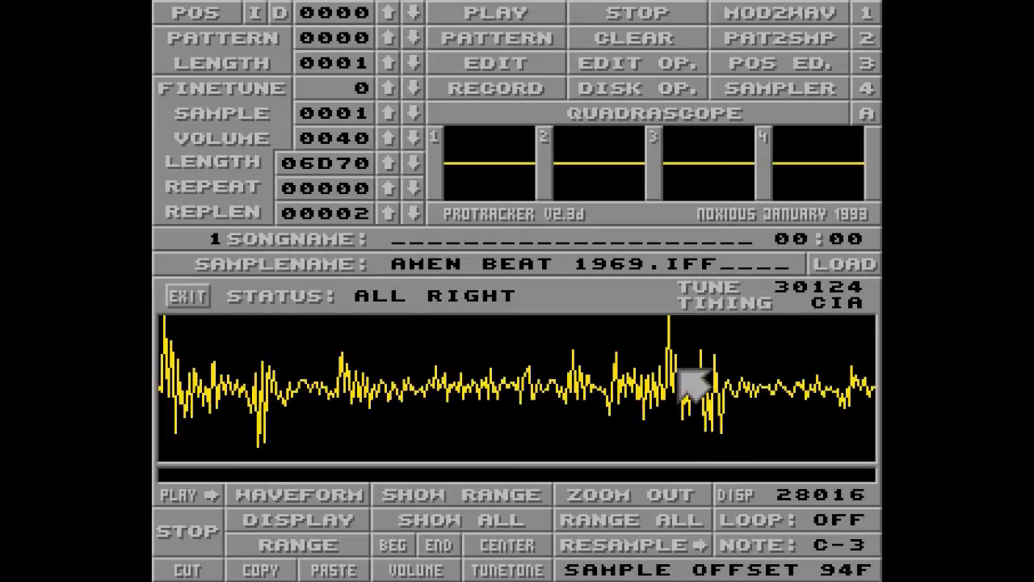
{"action": "left_click_drag", "start_coordinate": [679, 372], "coordinate": [751, 376]}
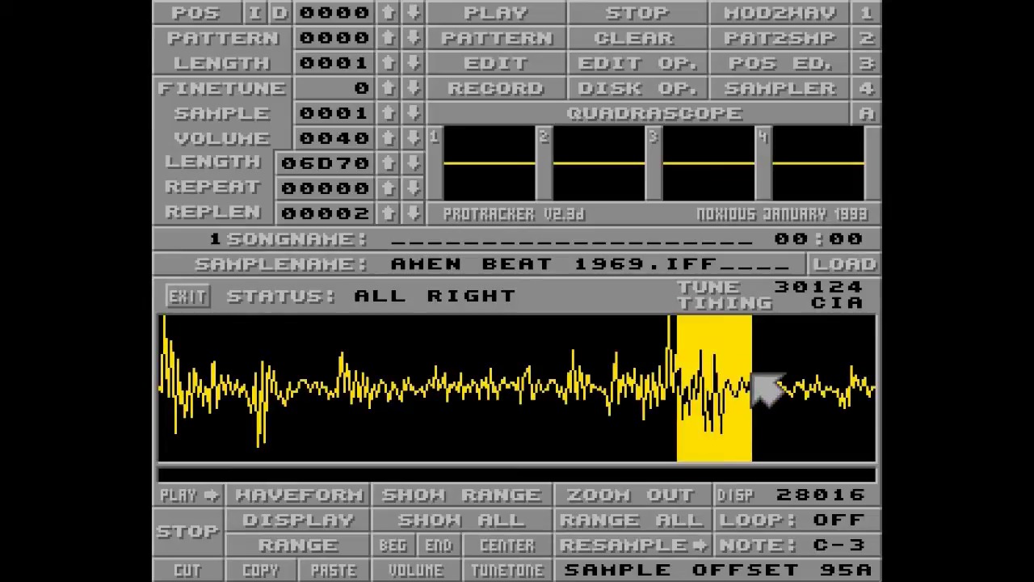
{"action": "left_click", "coordinate": [470, 494]}
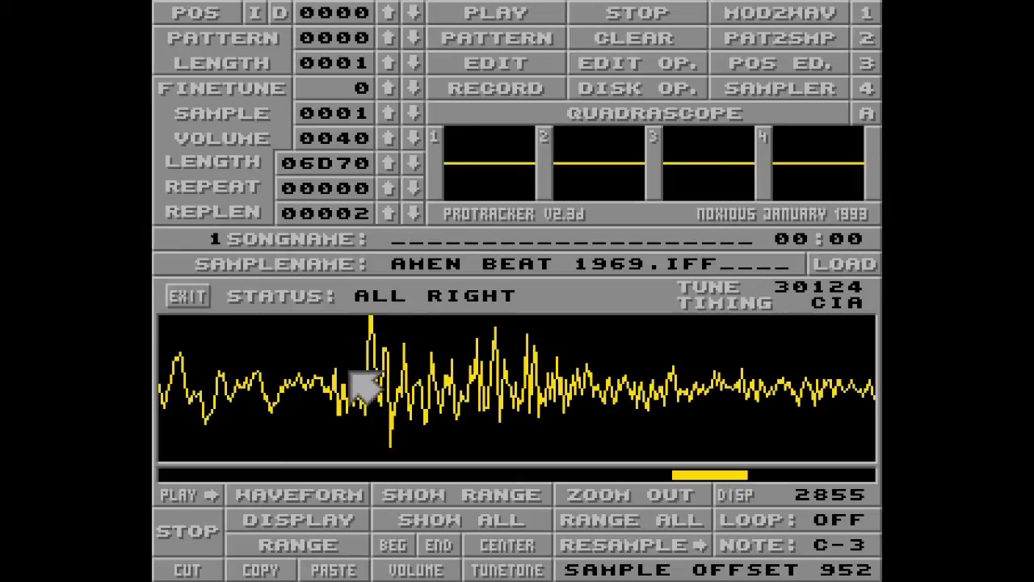
{"action": "left_click", "coordinate": [763, 92]}
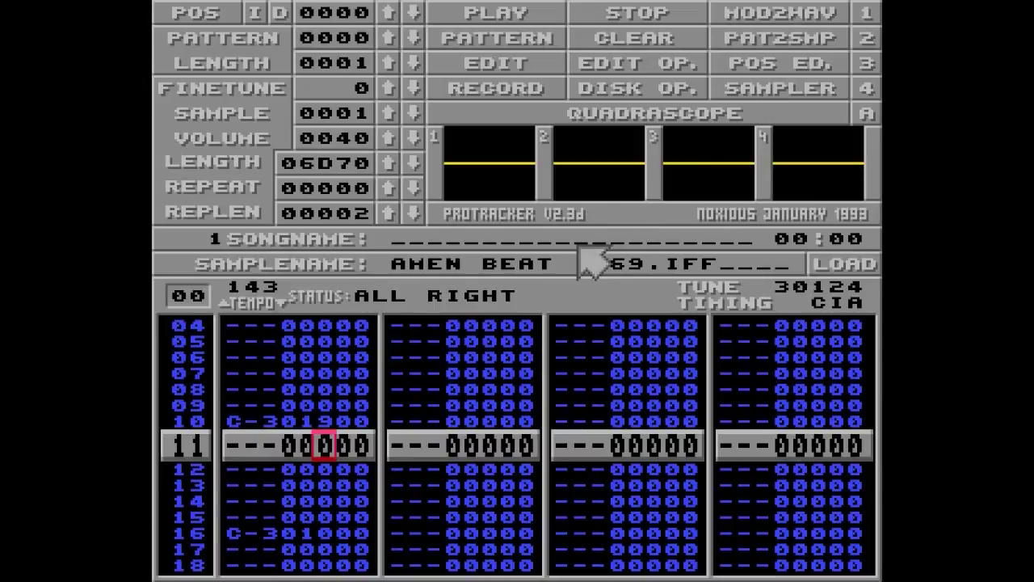
Complete row 10's sample-offset command as 952.
{"action": "key", "text": "Up"}
{"action": "key", "text": "Right"}
{"action": "type", "text": "5"}
{"action": "key", "text": "Up"}
{"action": "key", "text": "Right"}
{"action": "type", "text": "2"}
Audition row 10's note and enter a C-3 note on row 14.
{"action": "key", "text": "space"}
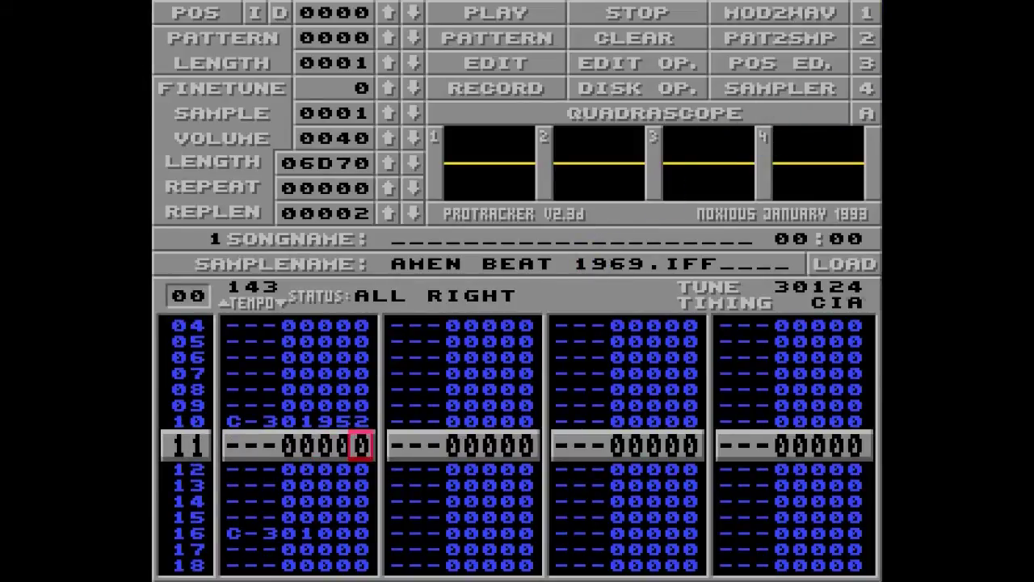
{"action": "key", "text": "Up"}
{"action": "key", "text": "Left"}
{"action": "key", "text": "Left"}
{"action": "key", "text": "Left"}
{"action": "key", "text": "Left"}
{"action": "key", "text": "Left"}
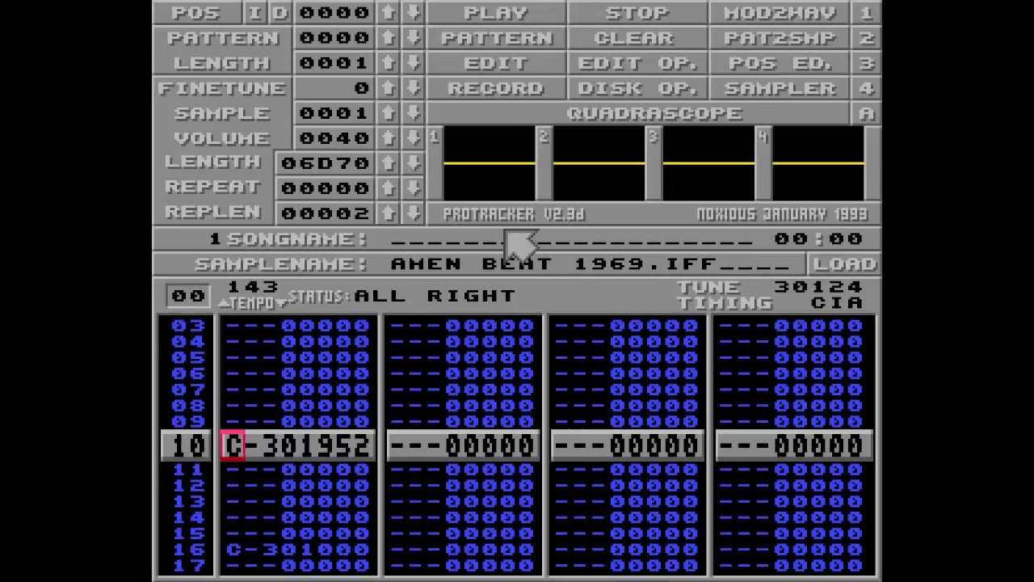
{"action": "key", "text": "Return"}
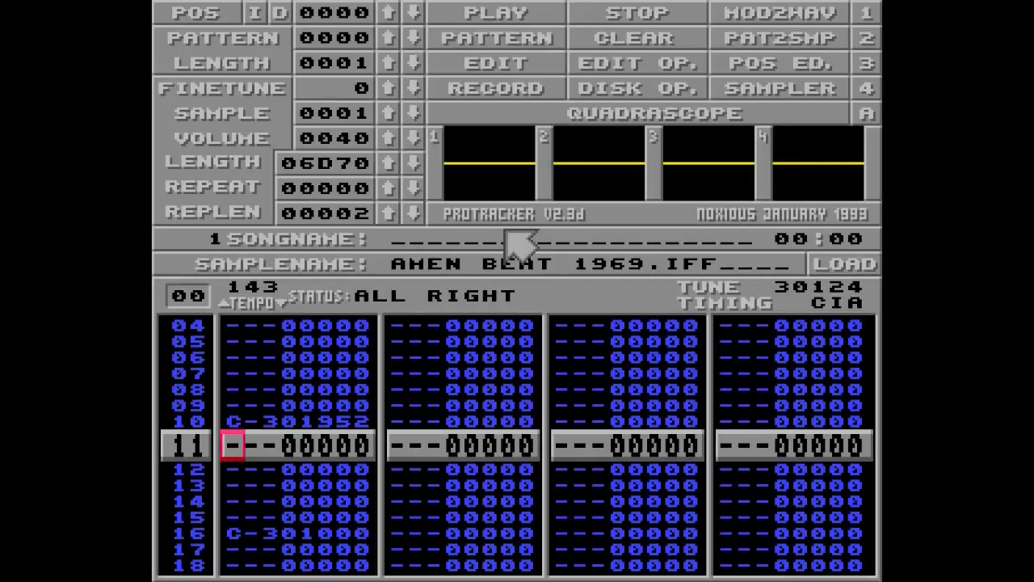
{"action": "key", "text": "Down"}
{"action": "key", "text": "Down"}
{"action": "key", "text": "Down"}
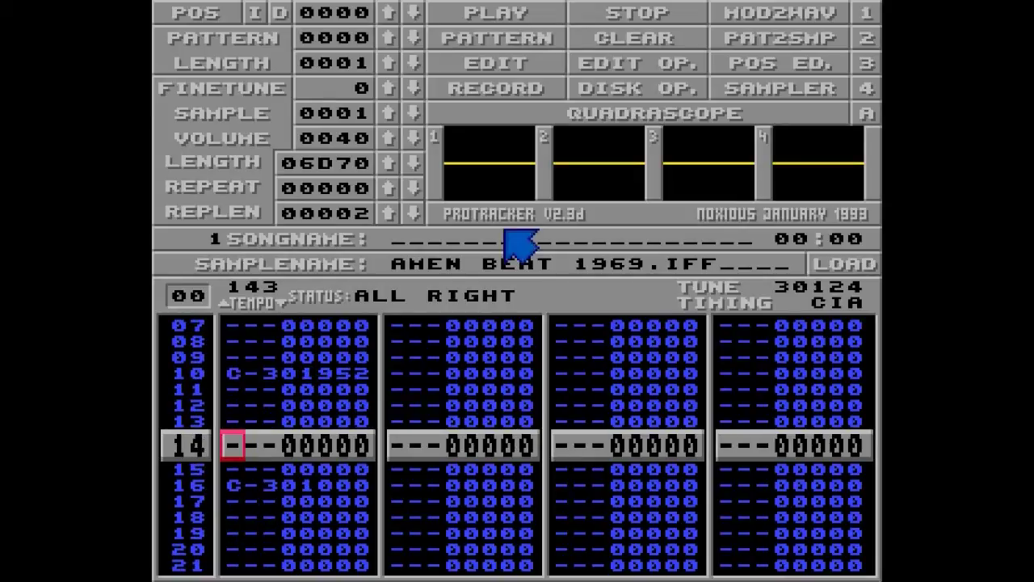
{"action": "key", "text": "q"}
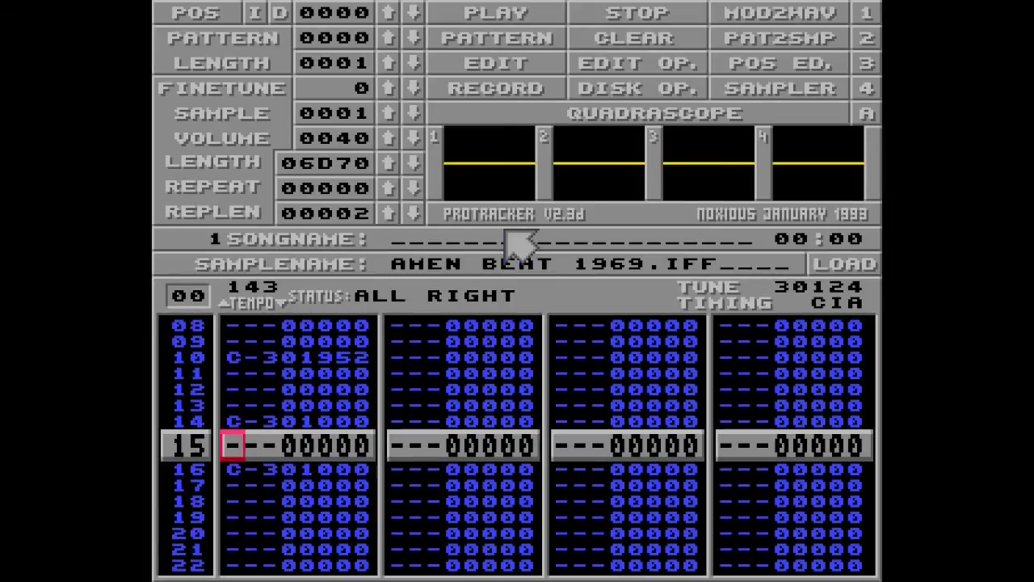
{"action": "left_click", "coordinate": [735, 93]}
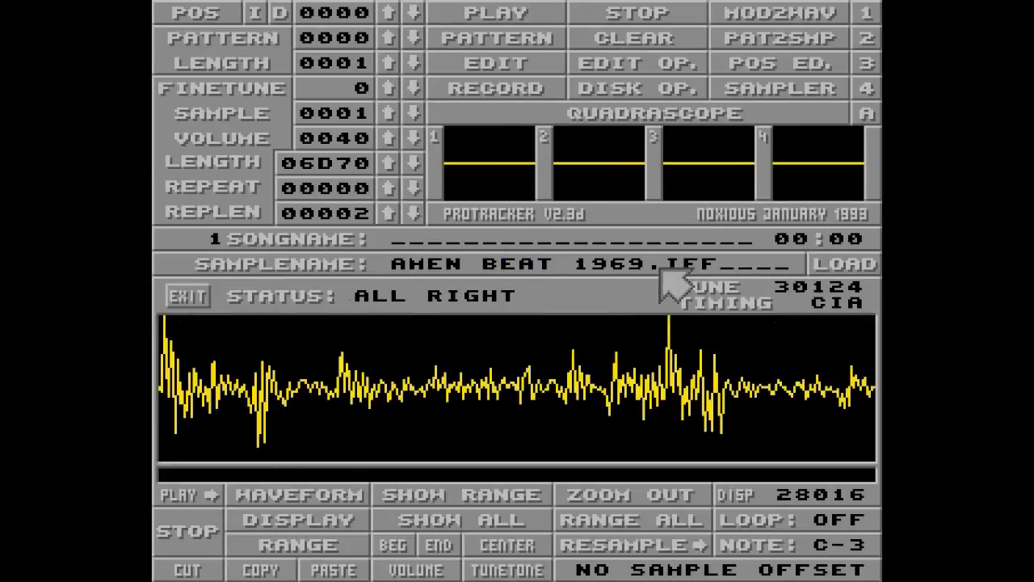
Play the Amen sample, mark and zoom to the drum hit at offset 945, then return to the pattern.
{"action": "key", "text": "q"}
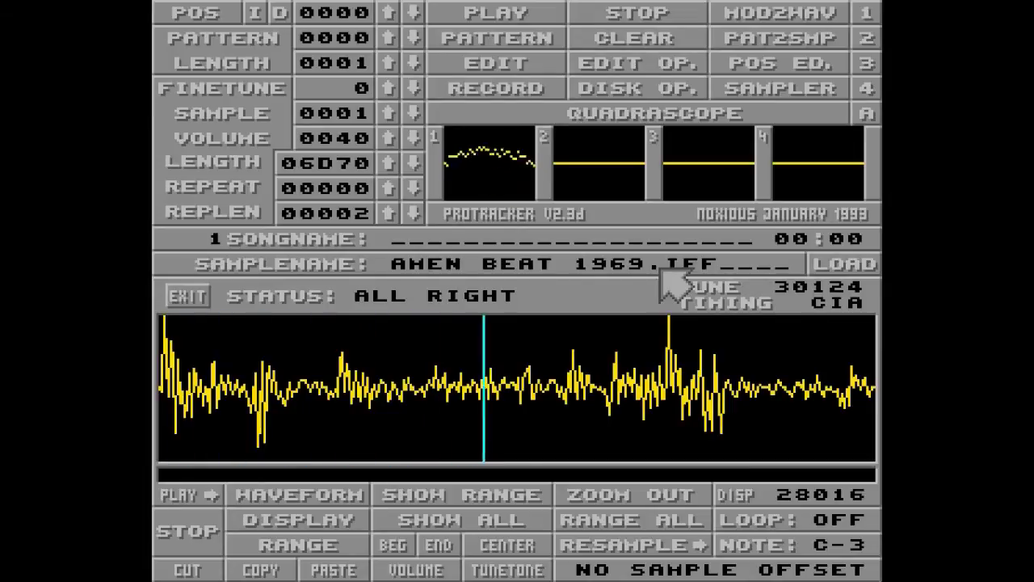
{"action": "left_click_drag", "start_coordinate": [572, 387], "coordinate": [661, 392]}
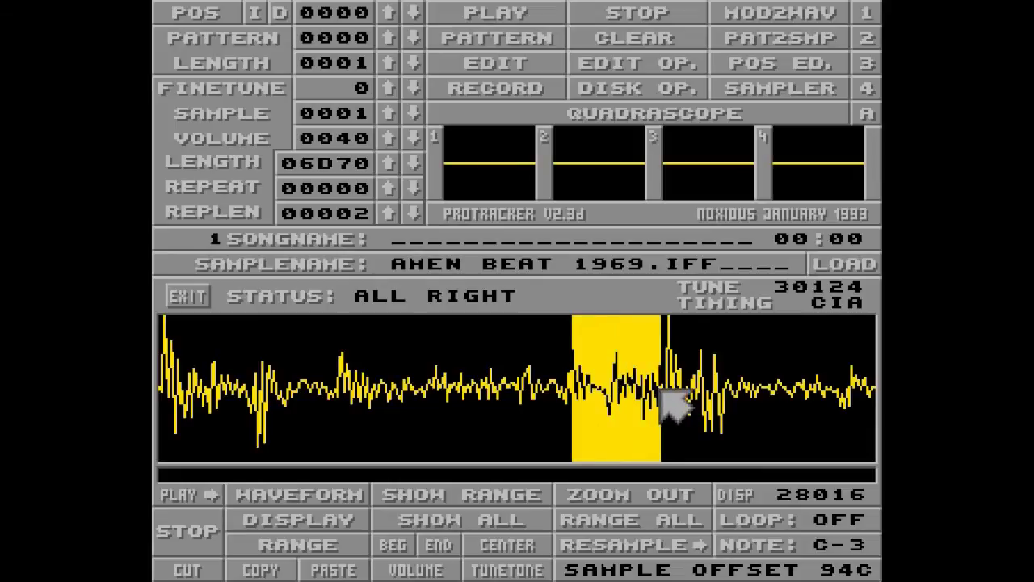
{"action": "left_click", "coordinate": [419, 495]}
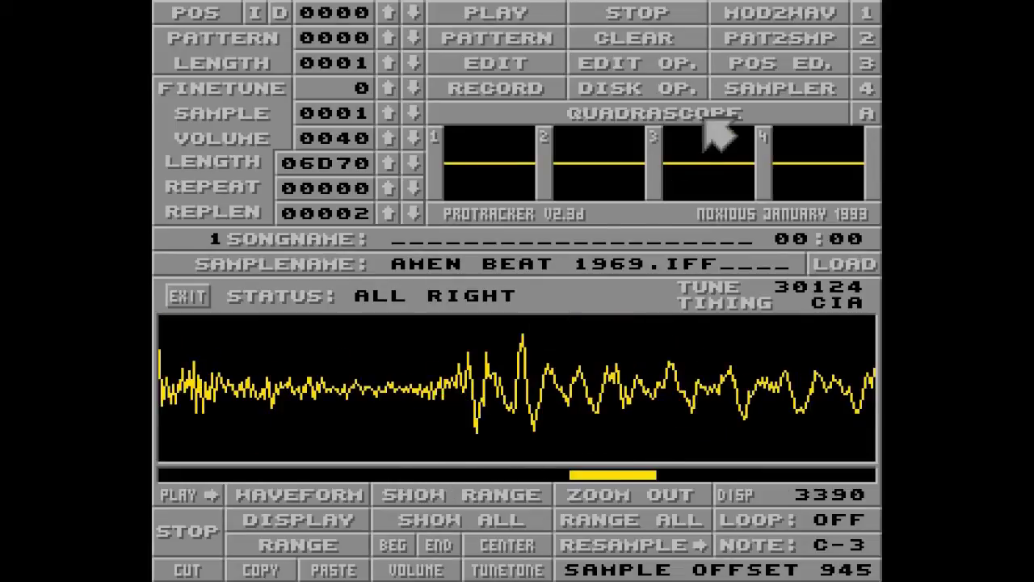
{"action": "left_click", "coordinate": [764, 88]}
Give row 14 the sample-offset command 944 and play the pattern to check it.
{"action": "key", "text": "Up"}
{"action": "key", "text": "Right"}
{"action": "key", "text": "Right"}
{"action": "key", "text": "Right"}
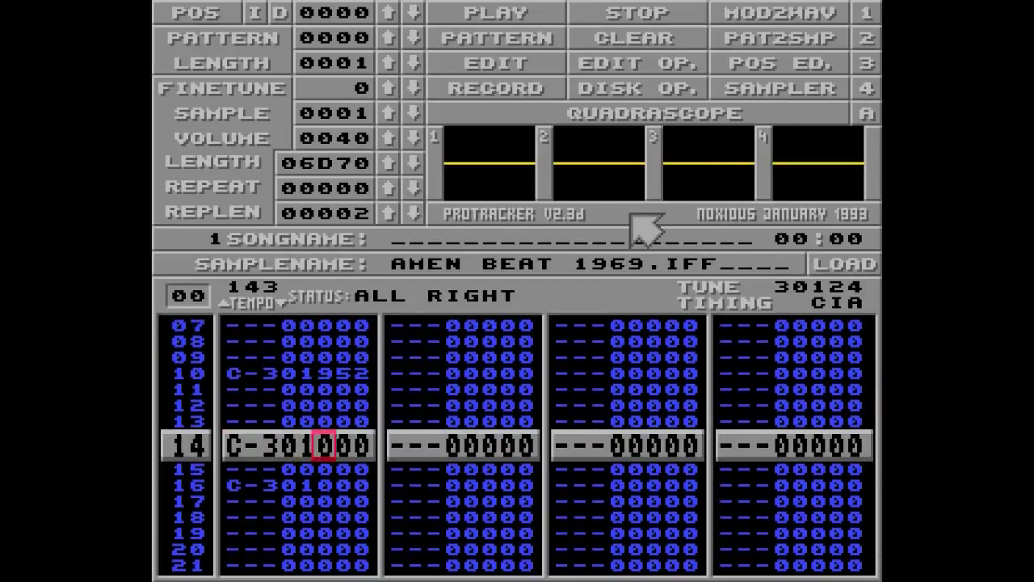
{"action": "key", "text": "space"}
{"action": "type", "text": "9"}
{"action": "key", "text": "Up"}
{"action": "key", "text": "Right"}
{"action": "type", "text": "4"}
{"action": "key", "text": "Up"}
{"action": "key", "text": "Right"}
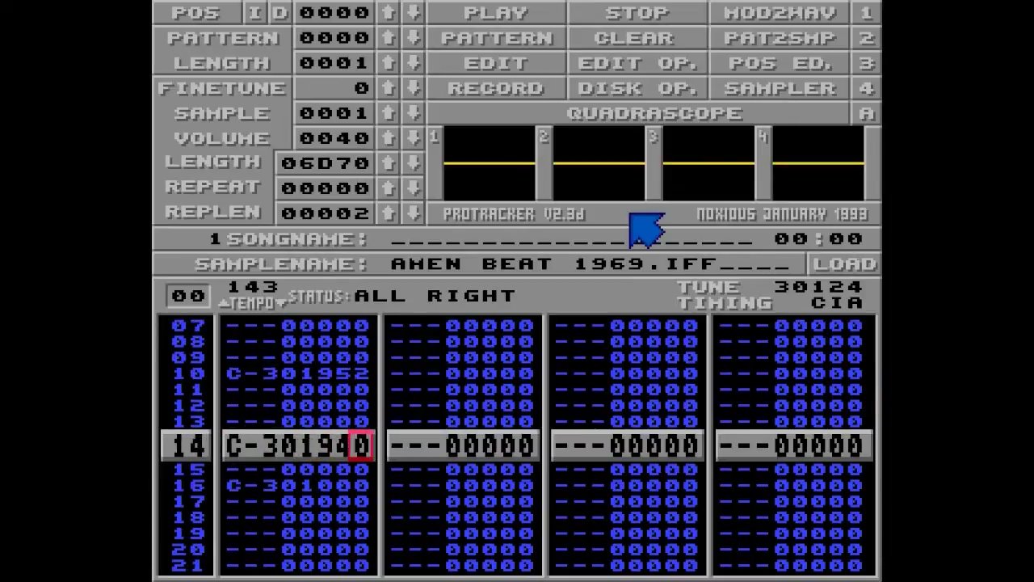
{"action": "type", "text": "4"}
{"action": "key", "text": "Control_R"}
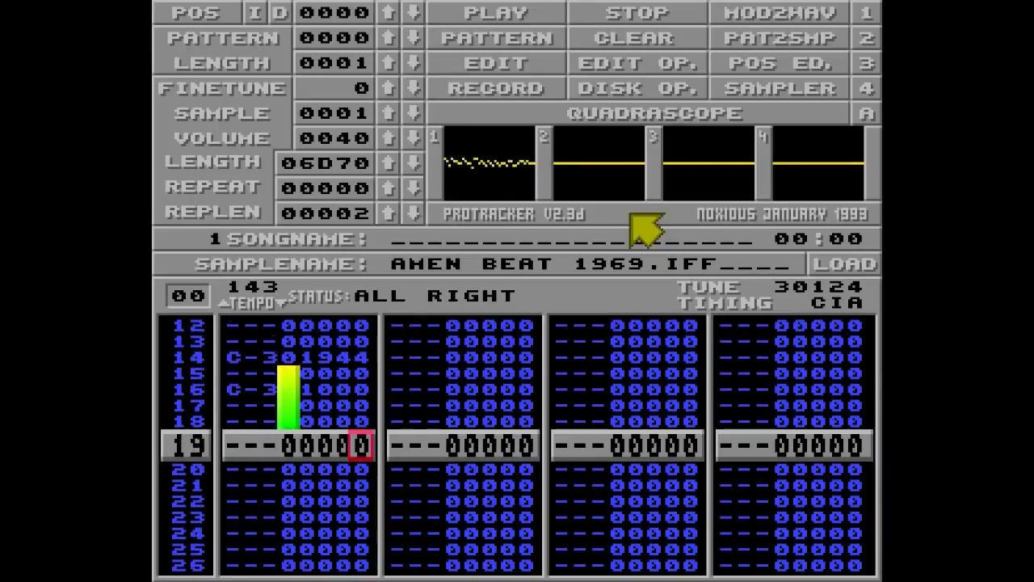
{"action": "key", "text": "space"}
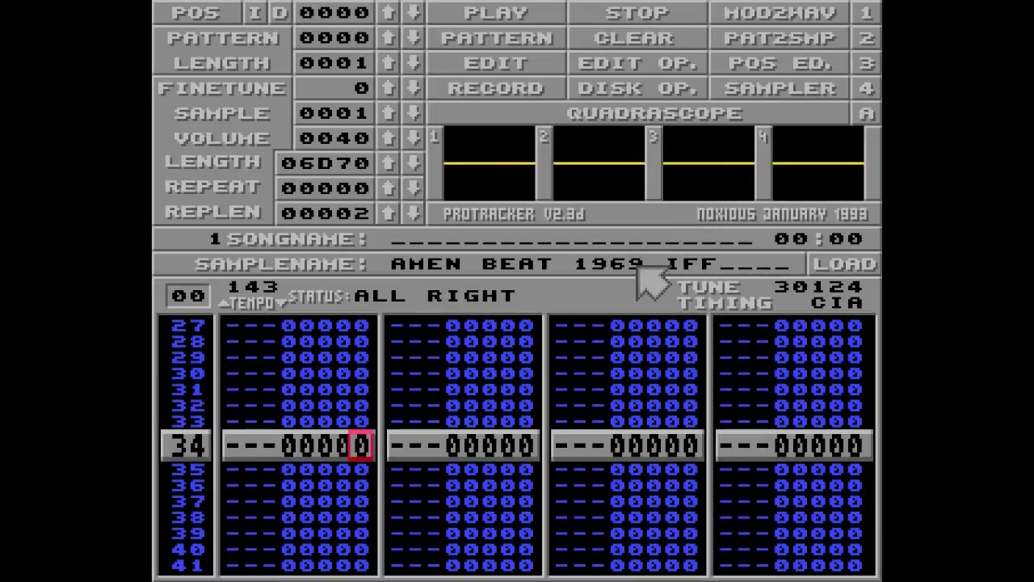
Enter descending notes A-3, G-3, F-3, E-3, D-3, C-3 on rows 26 onward.
{"action": "key", "text": "Up"}
{"action": "key", "text": "Up"}
{"action": "key", "text": "Up"}
{"action": "key", "text": "Up"}
{"action": "key", "text": "Up"}
{"action": "key", "text": "Up"}
{"action": "key", "text": "Up"}
{"action": "key", "text": "Up"}
{"action": "key", "text": "Up"}
{"action": "key", "text": "Down"}
{"action": "key", "text": "Left"}
{"action": "key", "text": "Left"}
{"action": "key", "text": "Left"}
{"action": "key", "text": "Left"}
{"action": "key", "text": "Left"}
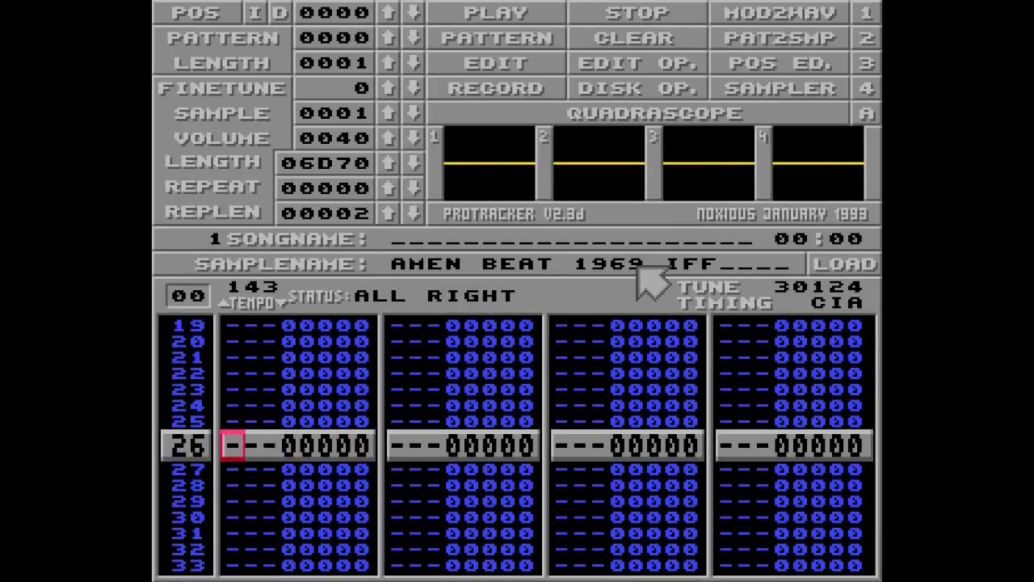
{"action": "key", "text": "space"}
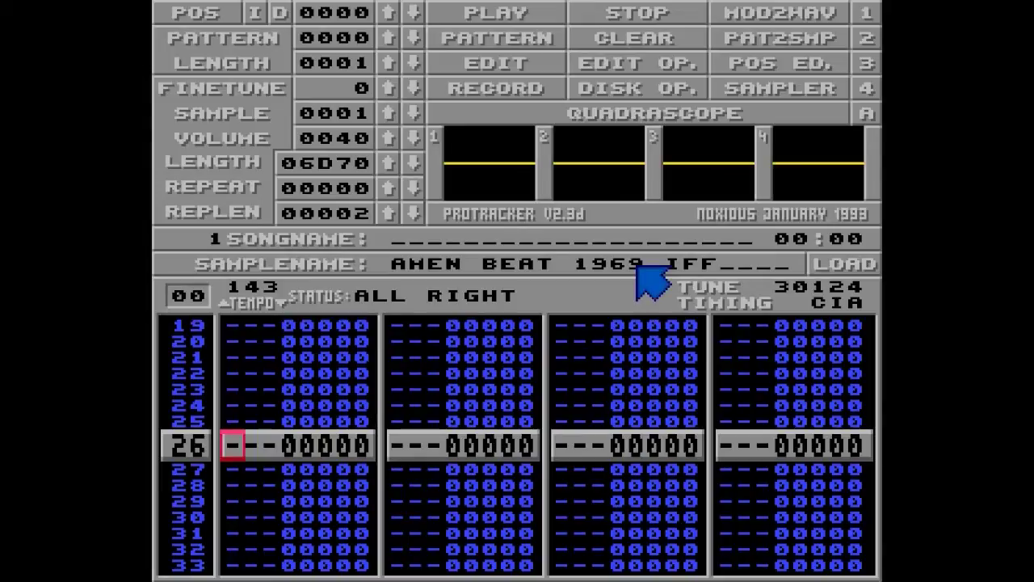
{"action": "key", "text": "y"}
{"action": "key", "text": "t"}
{"action": "key", "text": "r"}
{"action": "key", "text": "e"}
{"action": "key", "text": "w"}
{"action": "key", "text": "q"}
{"action": "key", "text": "q"}
{"action": "key", "text": "space"}
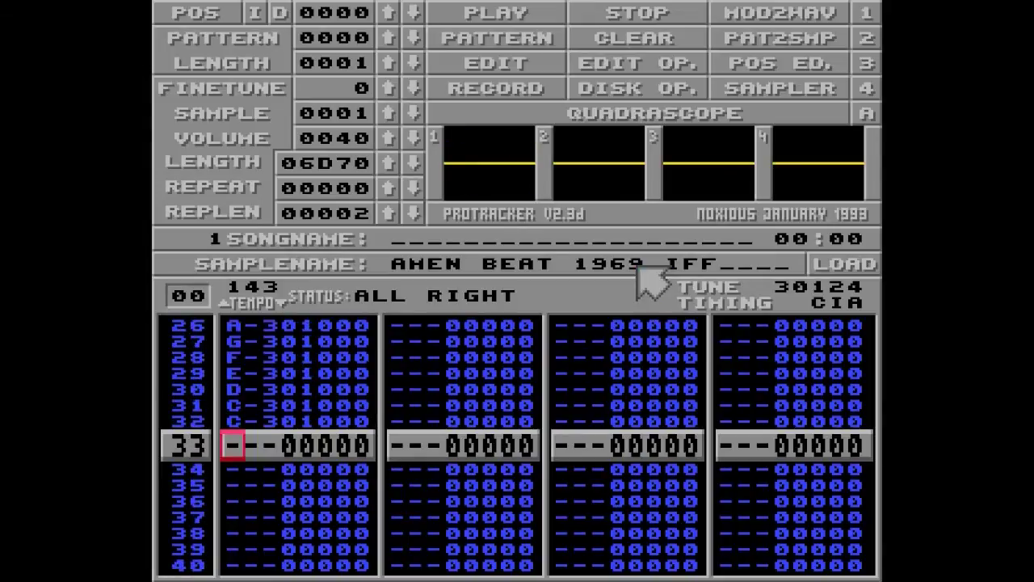
In the sampler, play the Amen sample and mark the drum hit at offset 918.
{"action": "left_click", "coordinate": [769, 87]}
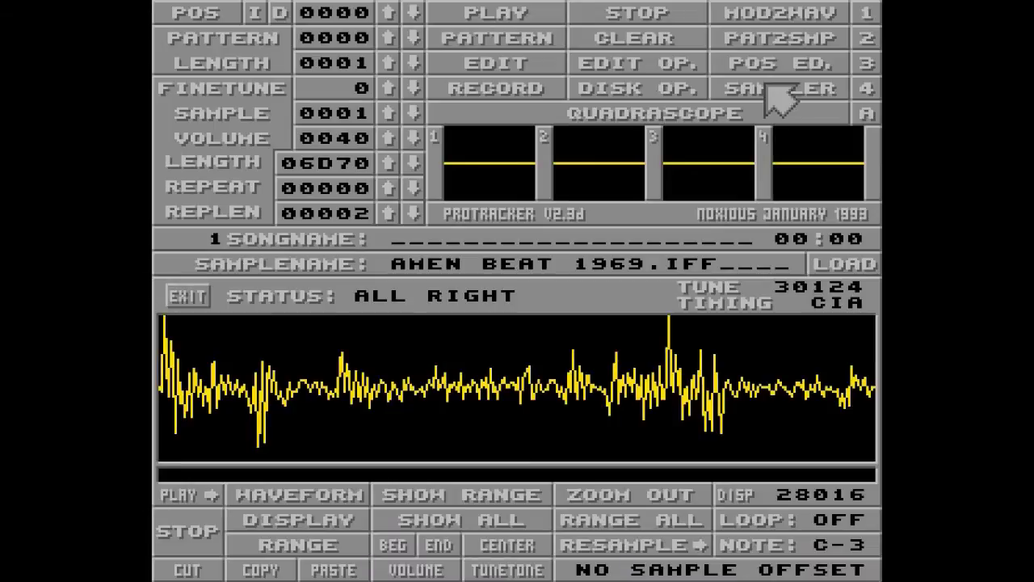
{"action": "key", "text": "q"}
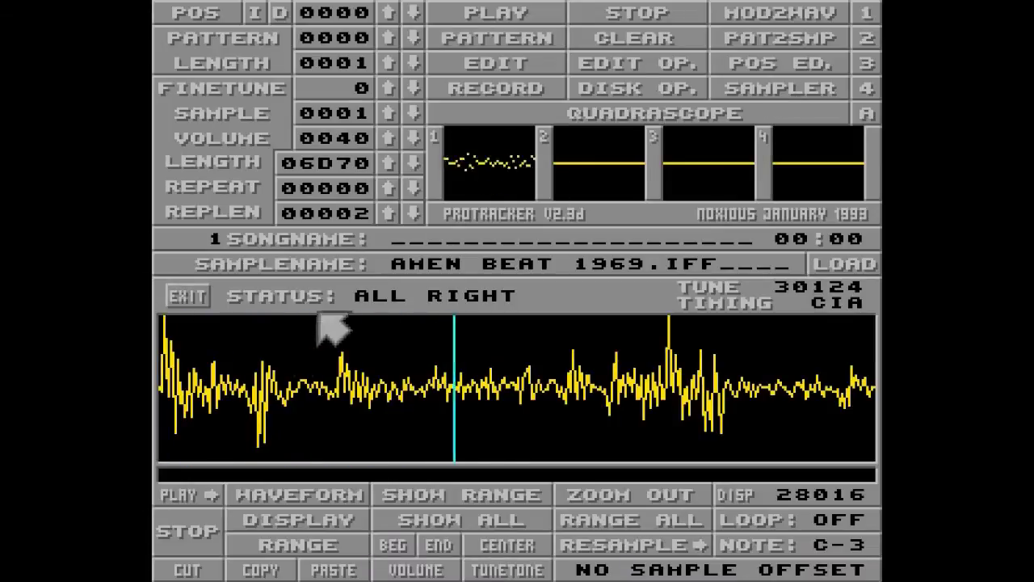
{"action": "left_click_drag", "start_coordinate": [291, 367], "coordinate": [375, 367]}
{"action": "left_click", "coordinate": [442, 494]}
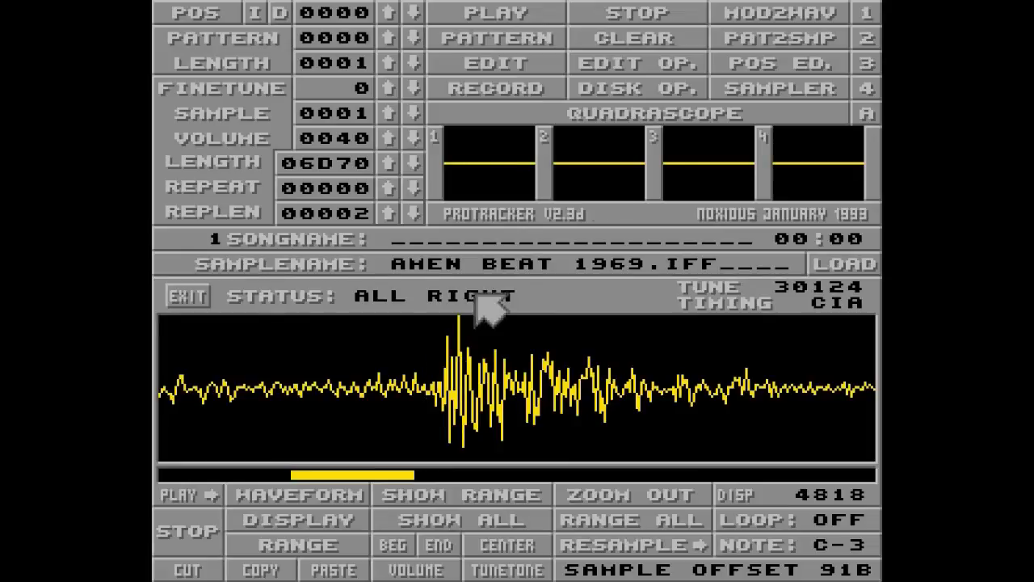
Give row 26 effect 91B and rows 27–31 effect 900, then play the pattern.
{"action": "left_click", "coordinate": [773, 90]}
{"action": "key", "text": "Up"}
{"action": "key", "text": "Up"}
{"action": "key", "text": "Up"}
{"action": "key", "text": "Up"}
{"action": "key", "text": "Up"}
{"action": "key", "text": "Up"}
{"action": "key", "text": "Up"}
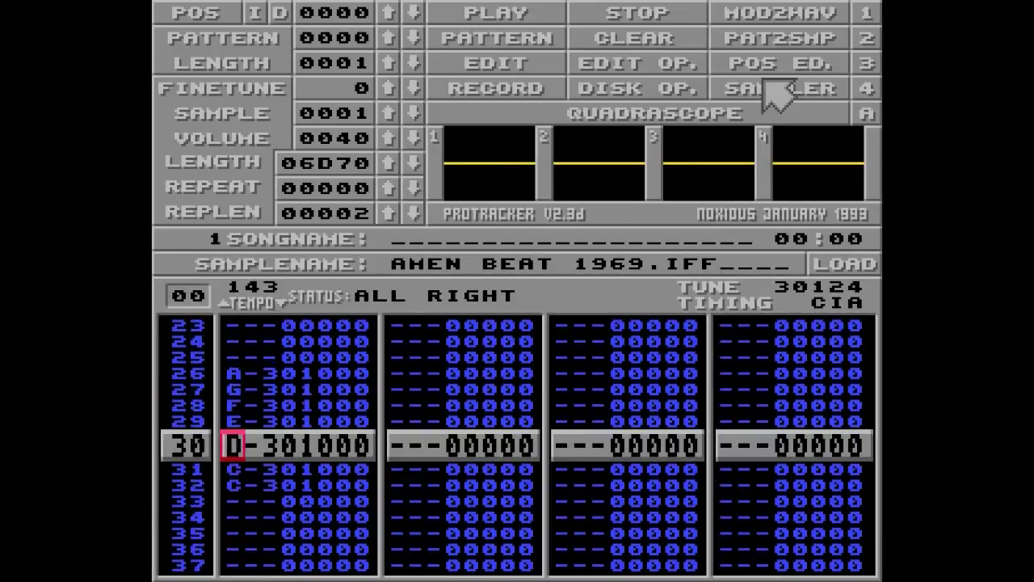
{"action": "key", "text": "Right"}
{"action": "key", "text": "Right"}
{"action": "key", "text": "Right"}
{"action": "type", "text": "91b"}
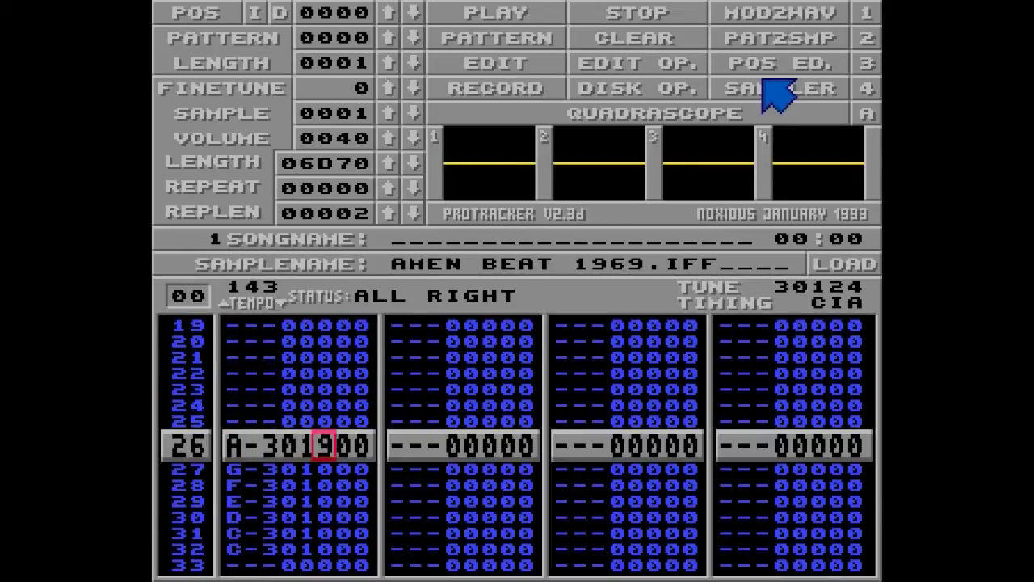
{"action": "key", "text": "Left"}
{"action": "key", "text": "Left"}
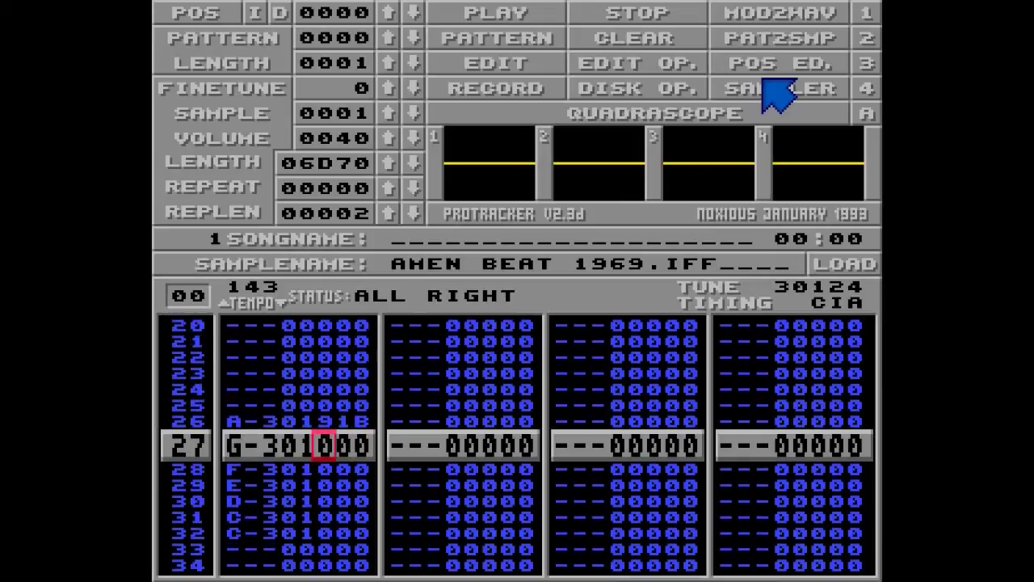
{"action": "type", "text": "99999"}
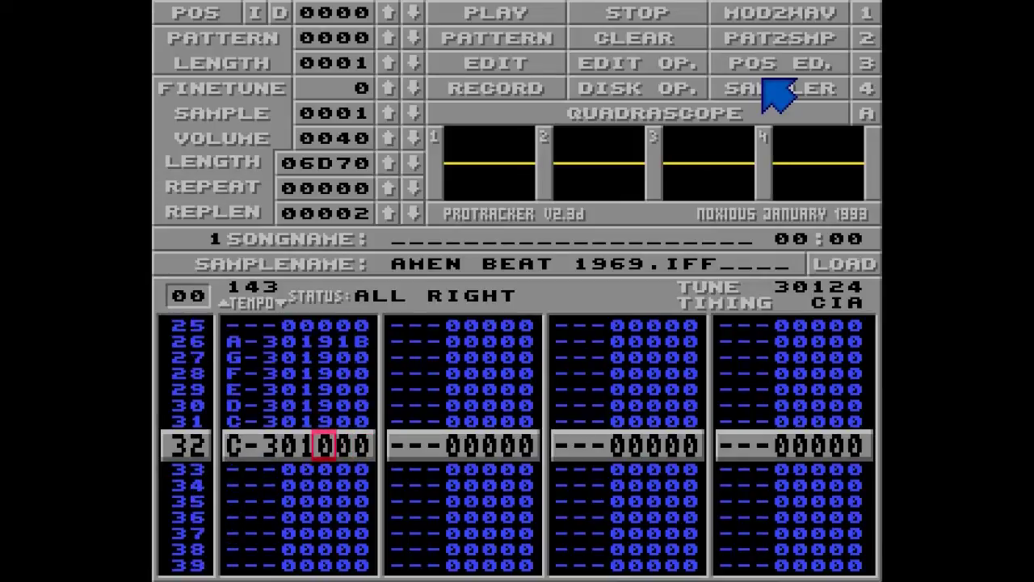
{"action": "key", "text": "Up"}
{"action": "key", "text": "Up"}
{"action": "key", "text": "Up"}
{"action": "key", "text": "Up"}
{"action": "key", "text": "Up"}
{"action": "key", "text": "Right"}
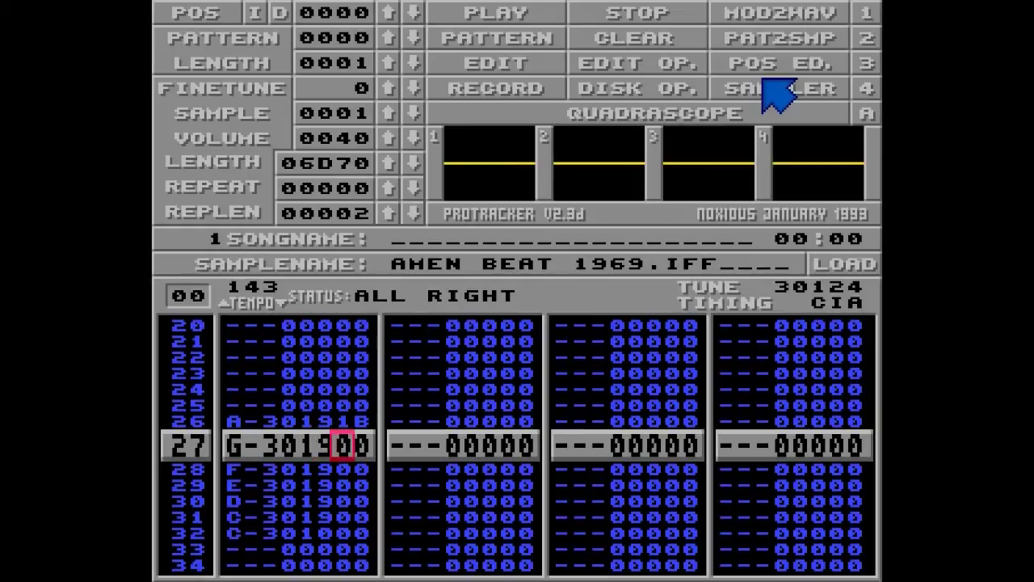
{"action": "key", "text": "Down"}
{"action": "key", "text": "Down"}
{"action": "key", "text": "Down"}
{"action": "key", "text": "Down"}
{"action": "key", "text": "Down"}
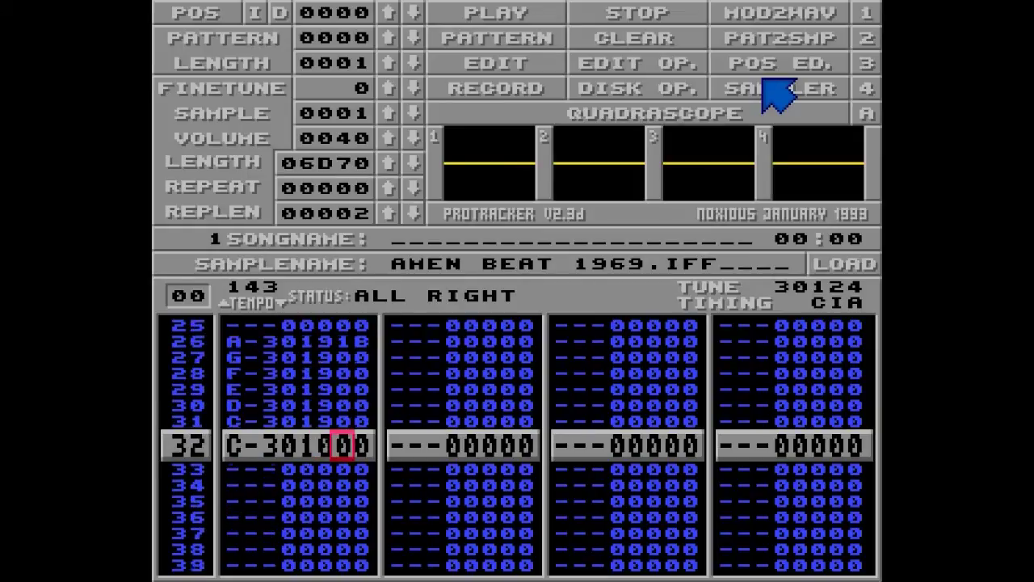
{"action": "key", "text": "Alt_R"}
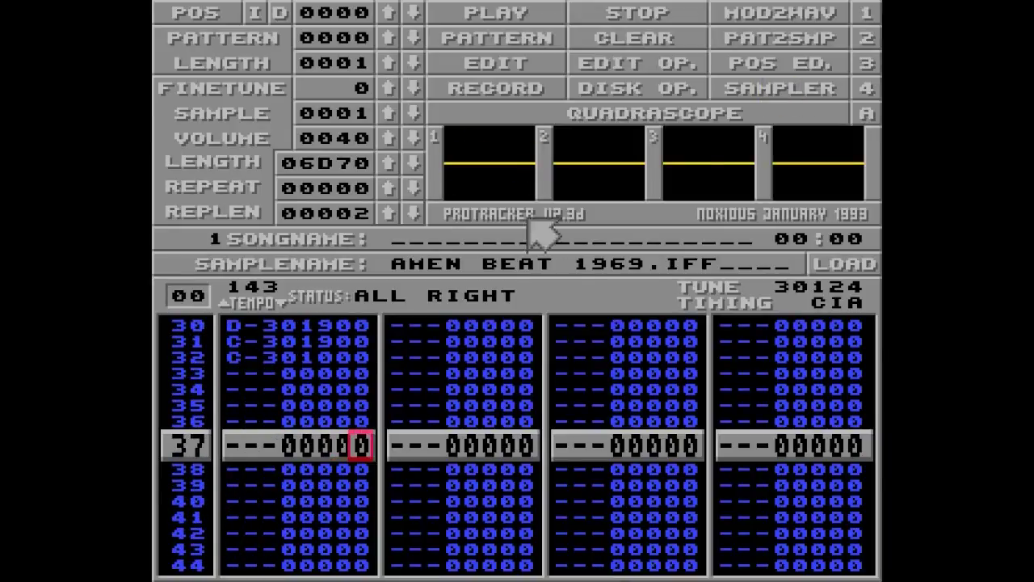
{"action": "left_click", "coordinate": [757, 96]}
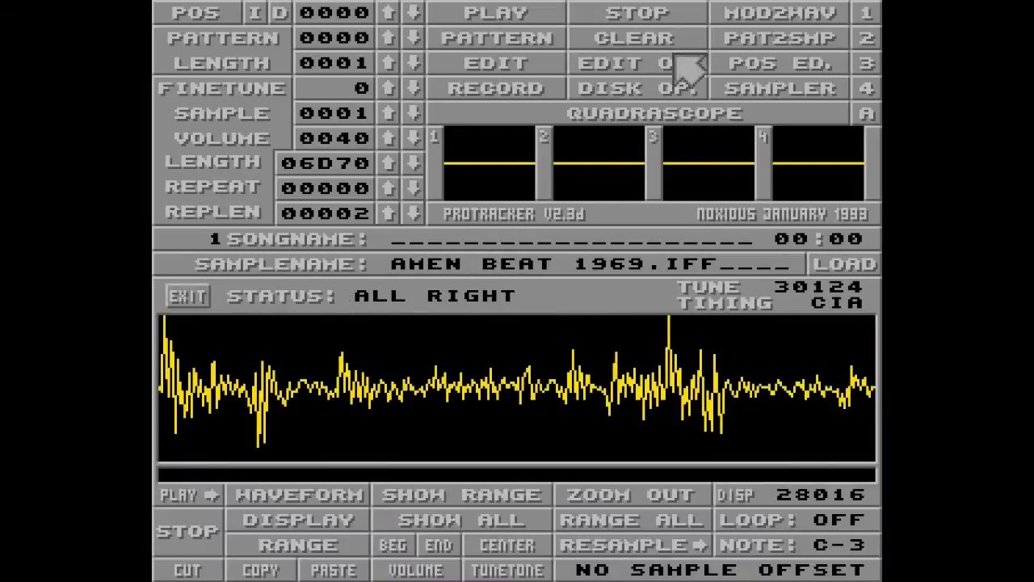
Play the Amen sample, then clear only the song, keeping the samples.
{"action": "left_click", "coordinate": [500, 14]}
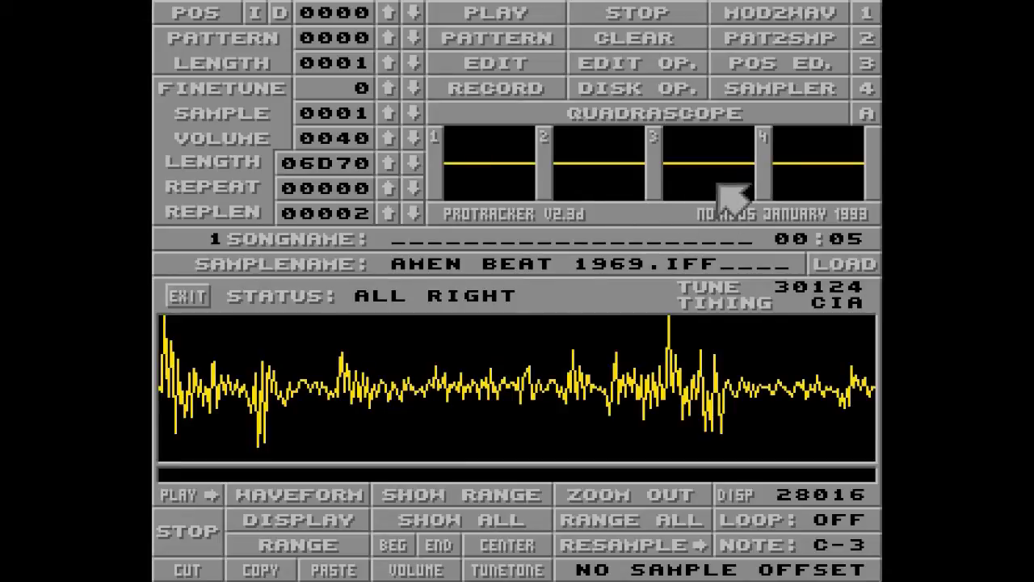
{"action": "left_click", "coordinate": [779, 93]}
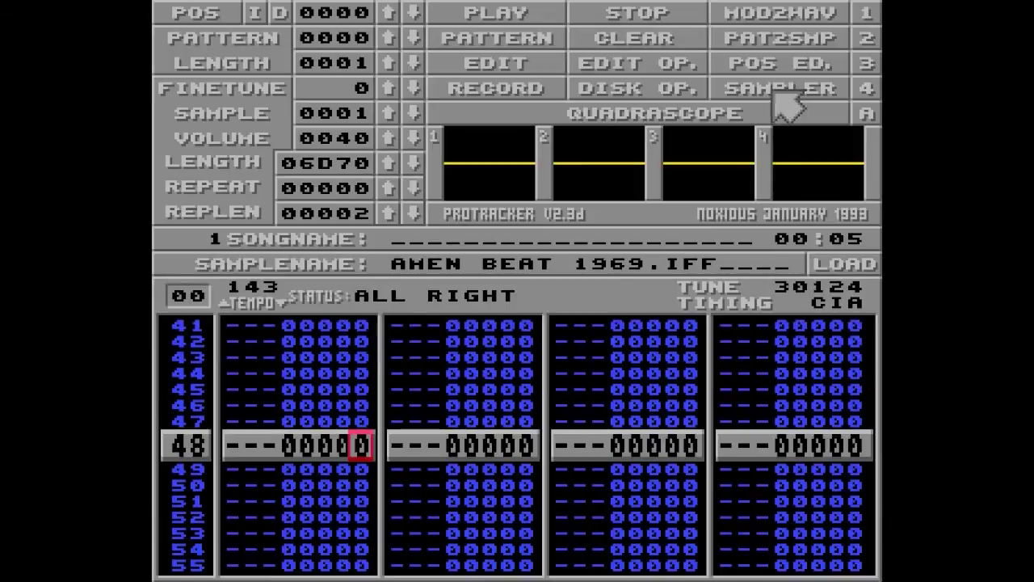
{"action": "left_click", "coordinate": [628, 34]}
{"action": "left_click", "coordinate": [565, 137]}
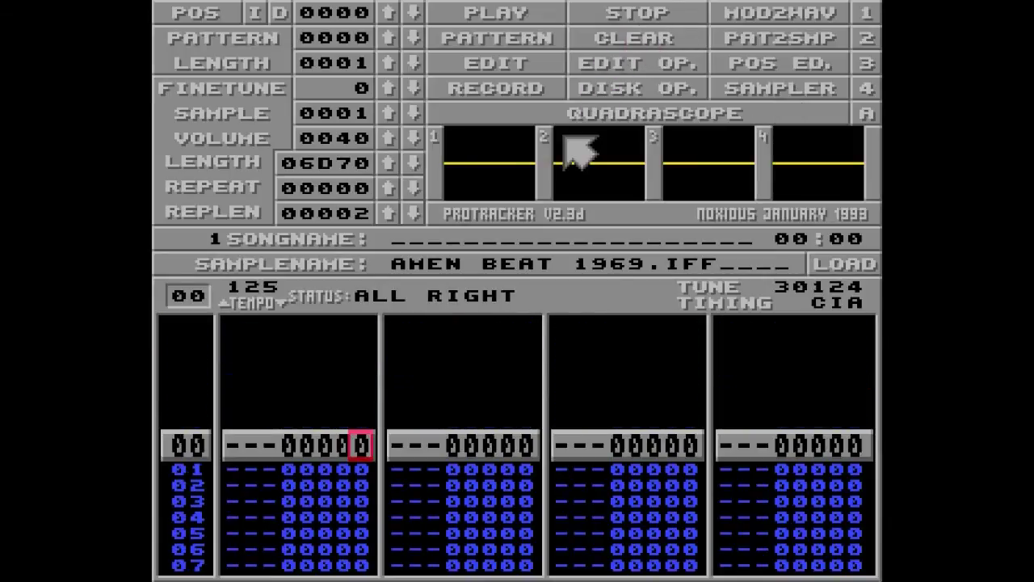
Turn on edit mode and repeat C-3 notes of sample 01 down all 64 rows of channel 1.
{"action": "key", "text": "Left"}
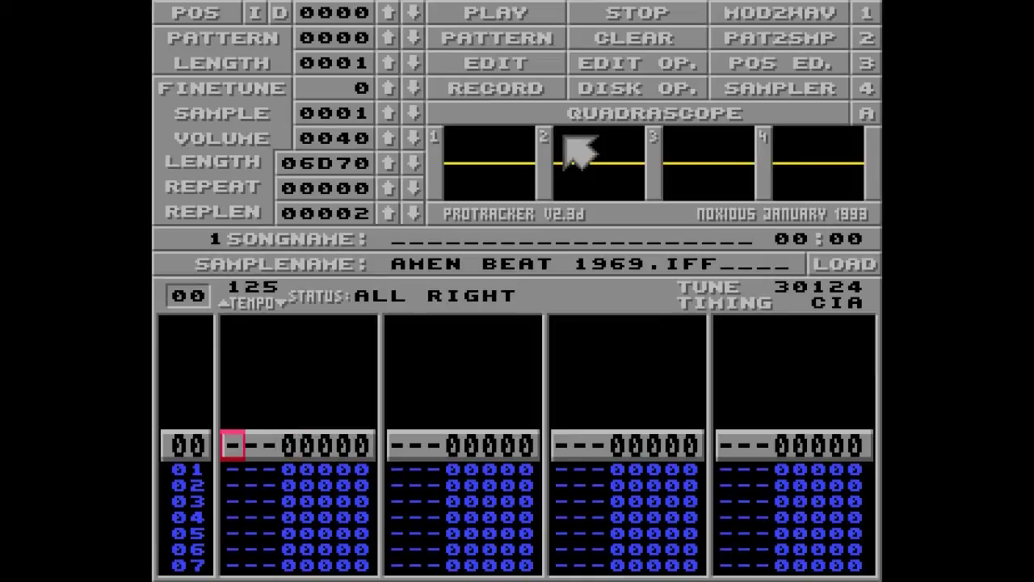
{"action": "key", "text": "space"}
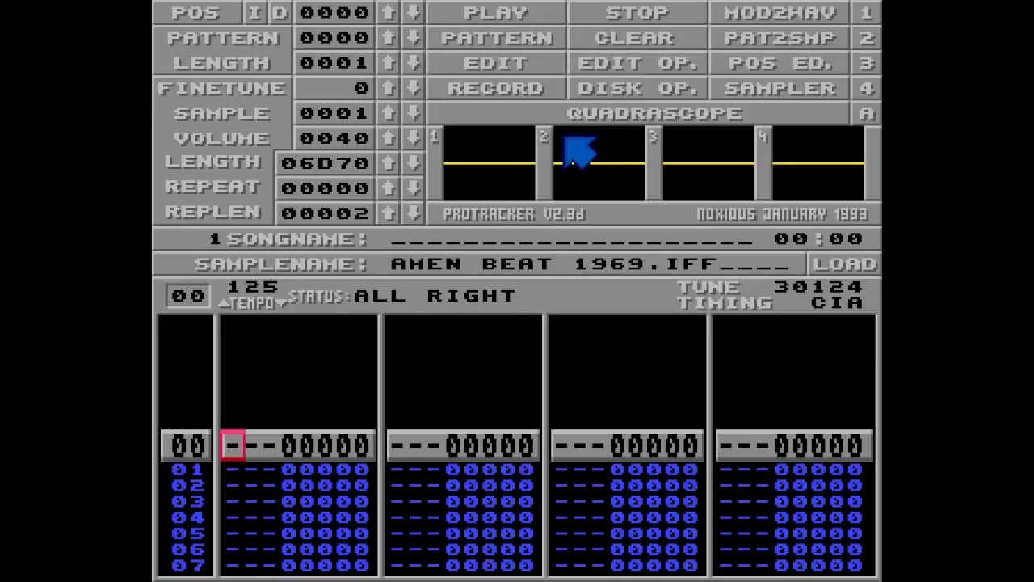
{"action": "key", "text": "q"}
{"action": "key", "text": "q"}
{"action": "key", "text": "q"}
{"action": "key", "text": "q"}
{"action": "key", "text": "q"}
{"action": "key", "text": "q"}
{"action": "key", "text": "q"}
{"action": "key", "text": "q"}
{"action": "key", "text": "q"}
{"action": "key", "text": "q"}
{"action": "key", "text": "q"}
{"action": "key", "text": "q"}
{"action": "key", "text": "q"}
{"action": "key", "text": "q"}
{"action": "key", "text": "q"}
{"action": "key", "text": "q"}
{"action": "key", "text": "q"}
{"action": "key", "text": "q"}
{"action": "key", "text": "q"}
{"action": "key", "text": "q"}
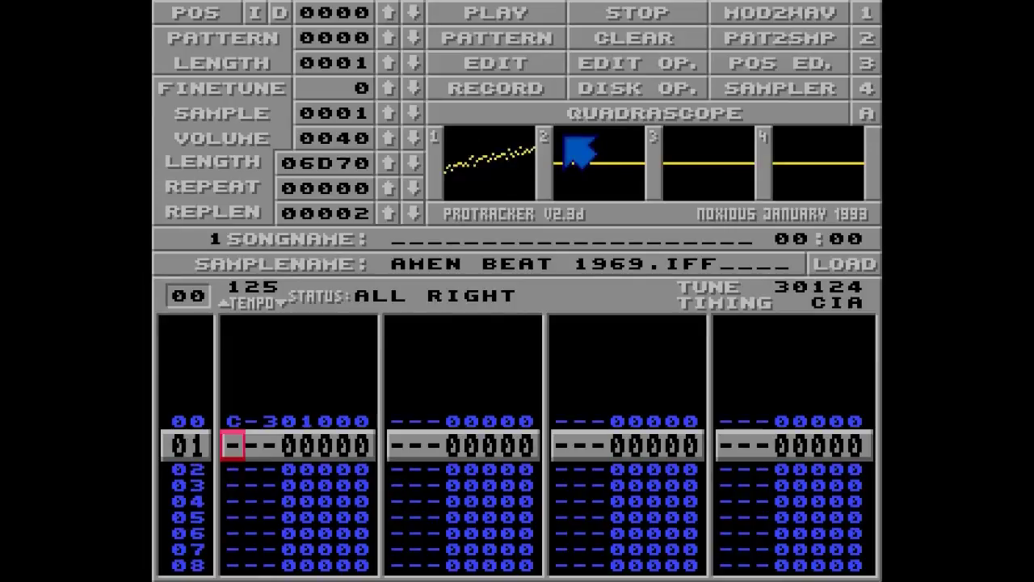
{"action": "key", "text": "q"}
{"action": "key", "text": "q"}
{"action": "key", "text": "q"}
{"action": "key", "text": "q"}
{"action": "key", "text": "q"}
{"action": "key", "text": "q"}
{"action": "key", "text": "q"}
{"action": "key", "text": "q"}
{"action": "key", "text": "q"}
{"action": "key", "text": "q"}
{"action": "key", "text": "q"}
{"action": "key", "text": "q"}
{"action": "key", "text": "q"}
{"action": "key", "text": "q"}
{"action": "key", "text": "q"}
{"action": "key", "text": "q"}
{"action": "key", "text": "q"}
{"action": "key", "text": "q"}
{"action": "key", "text": "q"}
{"action": "key", "text": "q"}
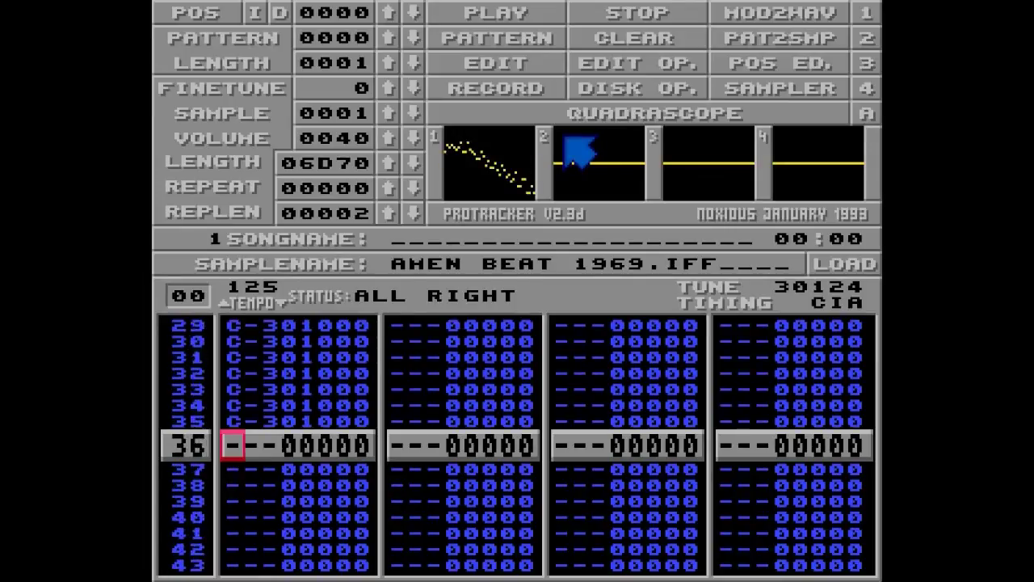
{"action": "key", "text": "q"}
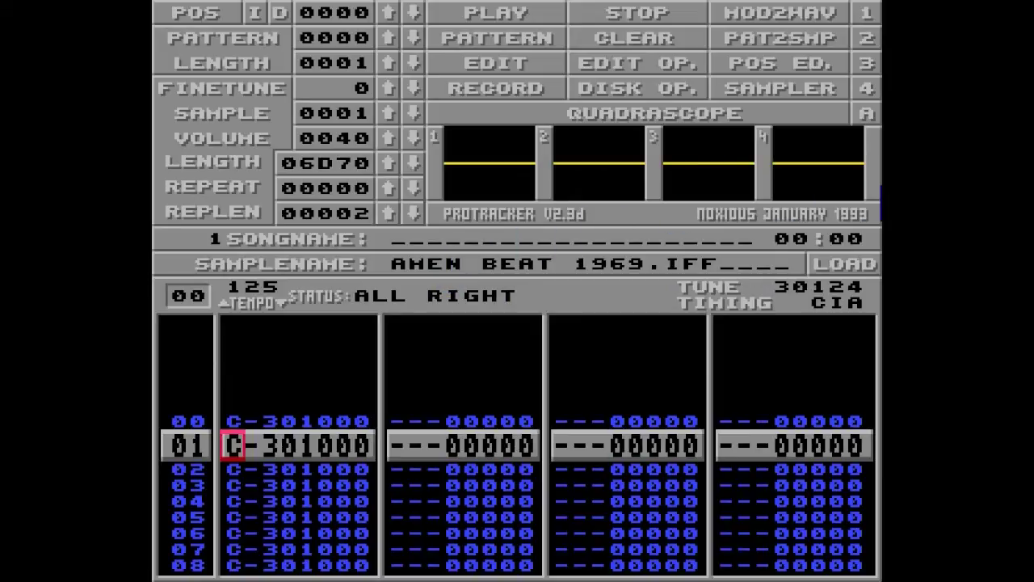
Enter sample-offset commands 902, 904 and 906 on rows 01–03 of channel 1.
{"action": "type", "text": "9"}
{"action": "key", "text": "Up"}
{"action": "key", "text": "Right"}
{"action": "key", "text": "Right"}
{"action": "type", "text": "29"}
{"action": "key", "text": "Up"}
{"action": "key", "text": "Right"}
{"action": "key", "text": "Right"}
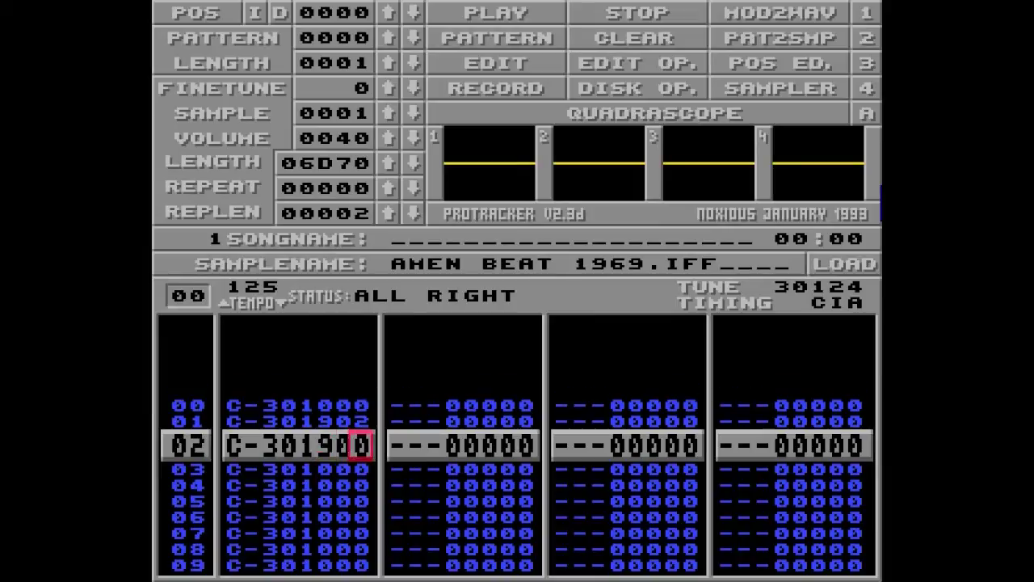
{"action": "type", "text": "4"}
{"action": "key", "text": "Left"}
{"action": "type", "text": "9"}
{"action": "key", "text": "Up"}
{"action": "key", "text": "Right"}
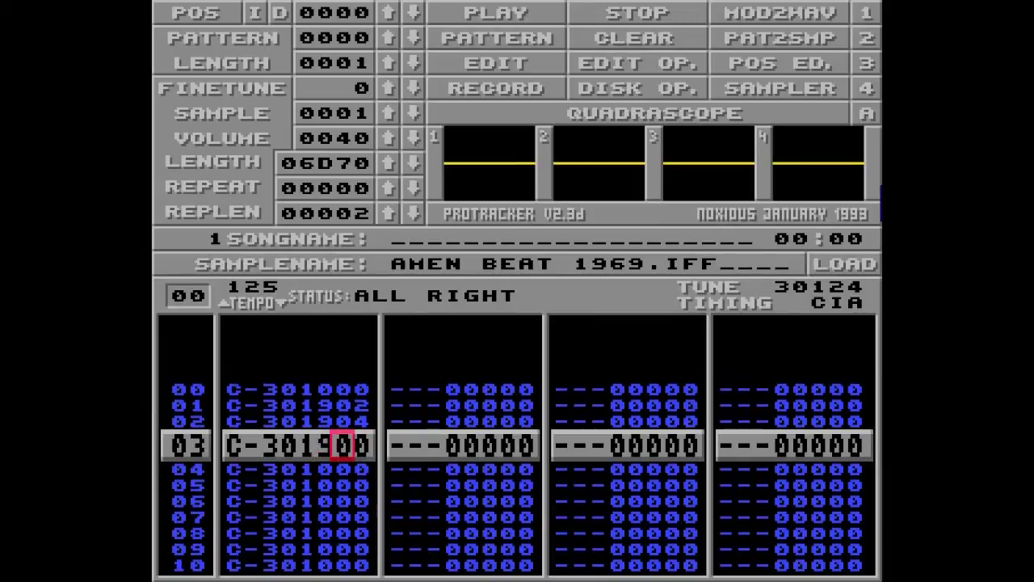
{"action": "type", "text": "6"}
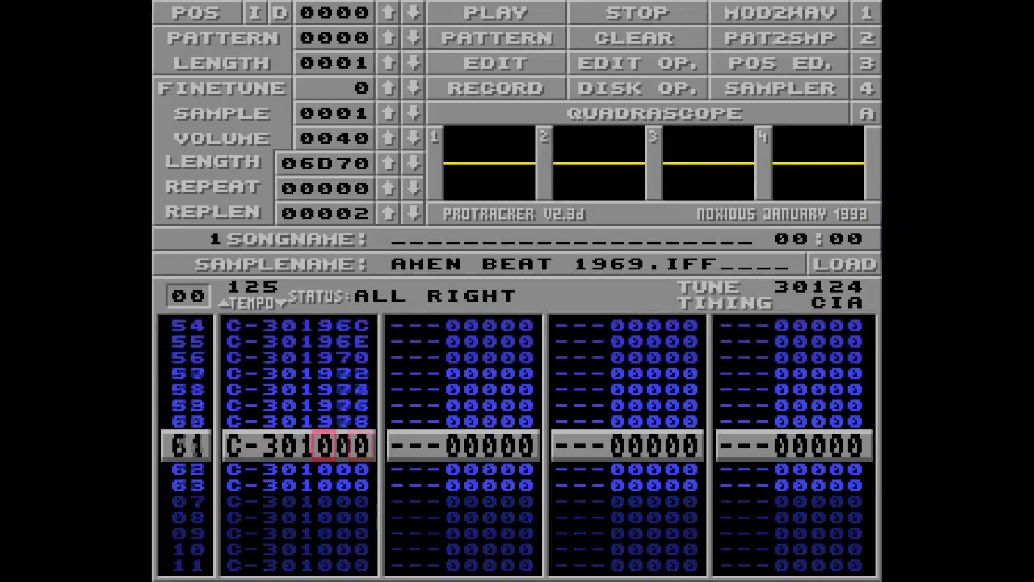
Finish the rising offsets on rows 61–63, ending with 97C and 97E.
{"action": "type", "text": "9"}
{"action": "key", "text": "Up"}
{"action": "type", "text": "A"}
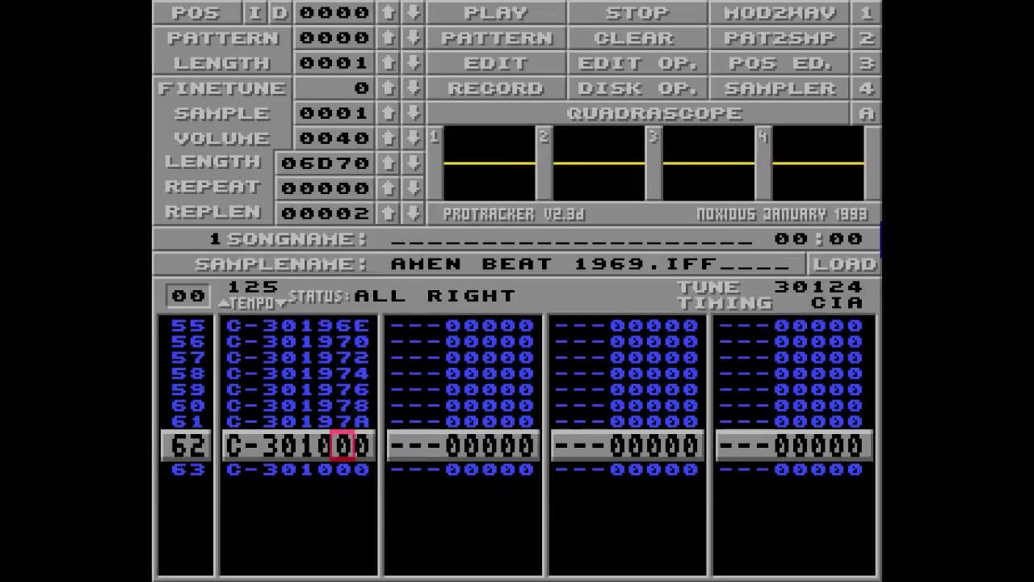
{"action": "key", "text": "Right"}
{"action": "type", "text": "7"}
{"action": "key", "text": "Up"}
{"action": "key", "text": "Right"}
{"action": "type", "text": "C"}
{"action": "key", "text": "Left"}
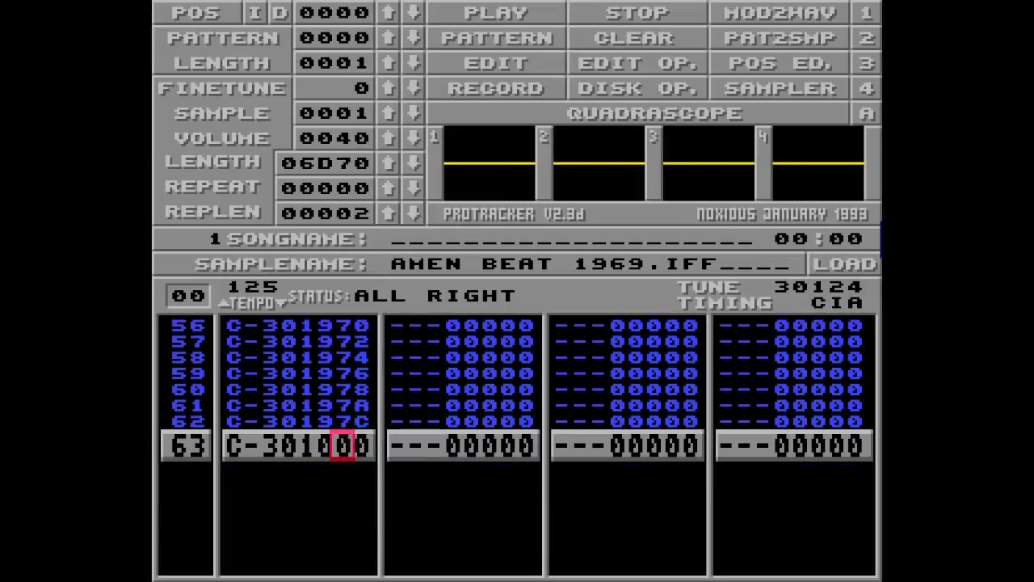
{"action": "key", "text": "Right"}
{"action": "type", "text": "7"}
{"action": "key", "text": "Up"}
{"action": "key", "text": "Right"}
{"action": "type", "text": "E"}
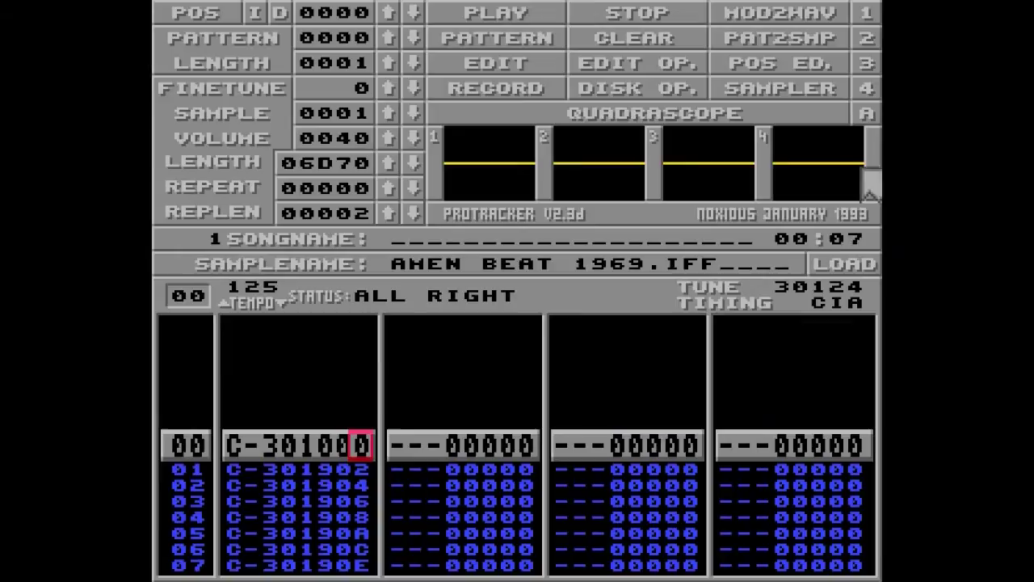
Play the pattern to hear the offsets, then play the Amen sample in the sampler.
{"action": "left_click", "coordinate": [504, 15]}
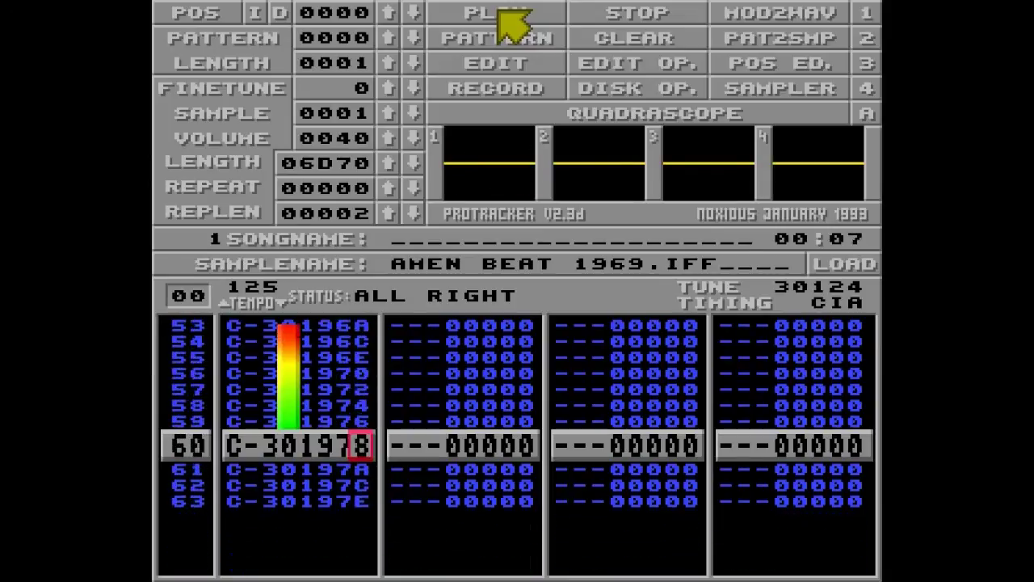
{"action": "left_click", "coordinate": [750, 91]}
{"action": "key", "text": "z"}
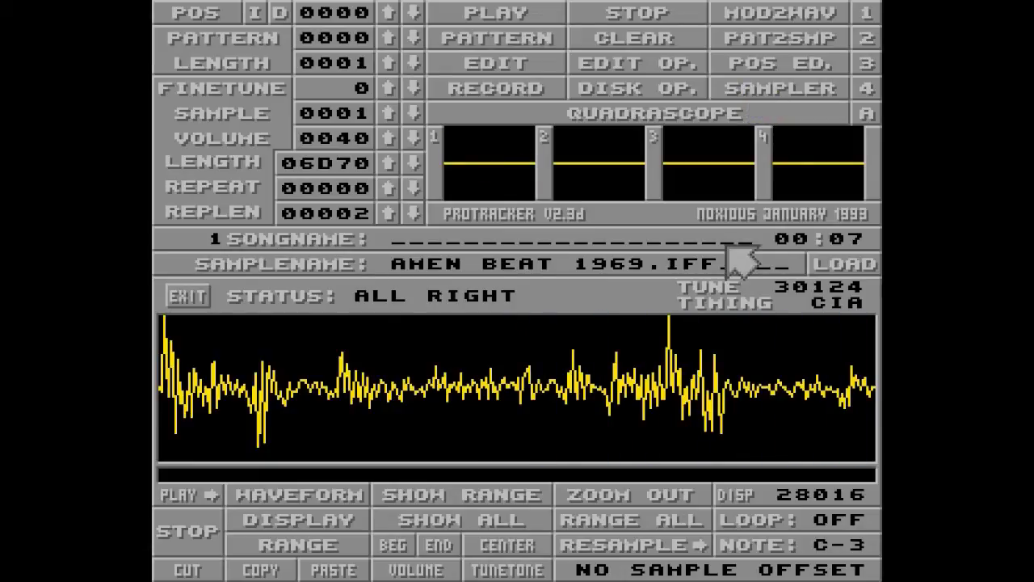
Close the sampler and move up the pattern to row 53, which shows offset 96A.
{"action": "left_click", "coordinate": [749, 95]}
{"action": "key", "text": "Down"}
{"action": "key", "text": "Down"}
{"action": "key", "text": "Down"}
{"action": "key", "text": "Down"}
{"action": "key", "text": "Up"}
{"action": "key", "text": "Up"}
{"action": "key", "text": "Up"}
{"action": "key", "text": "Up"}
{"action": "key", "text": "Up"}
{"action": "key", "text": "Up"}
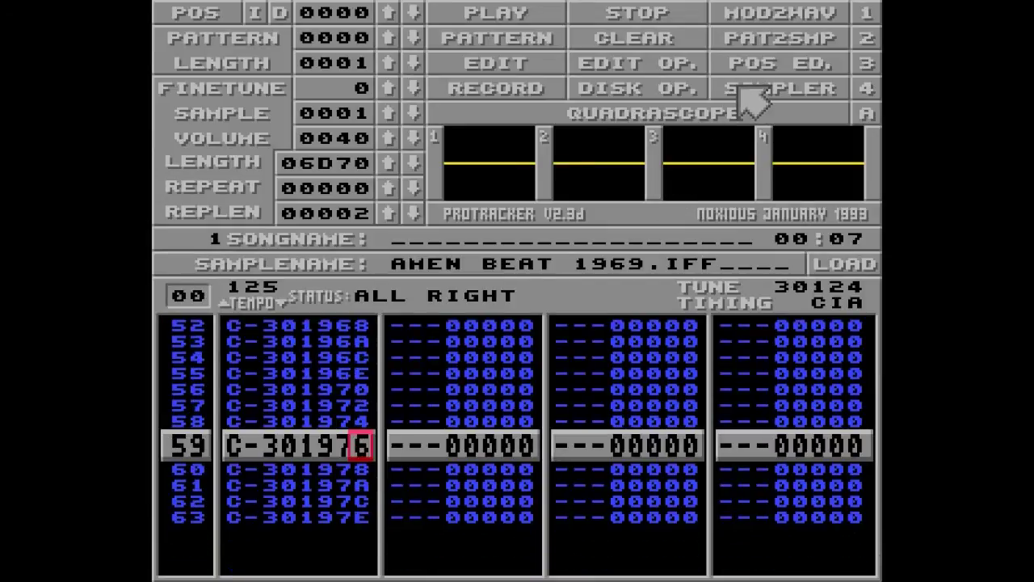
{"action": "key", "text": "Up"}
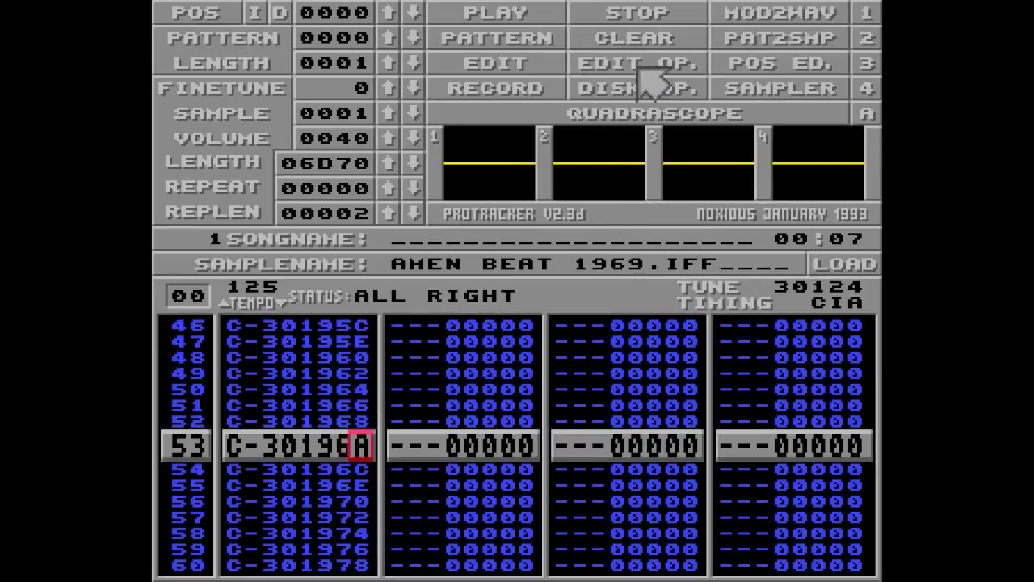
Clear the song while keeping the samples, and select sample slot 2.
{"action": "left_click", "coordinate": [643, 32]}
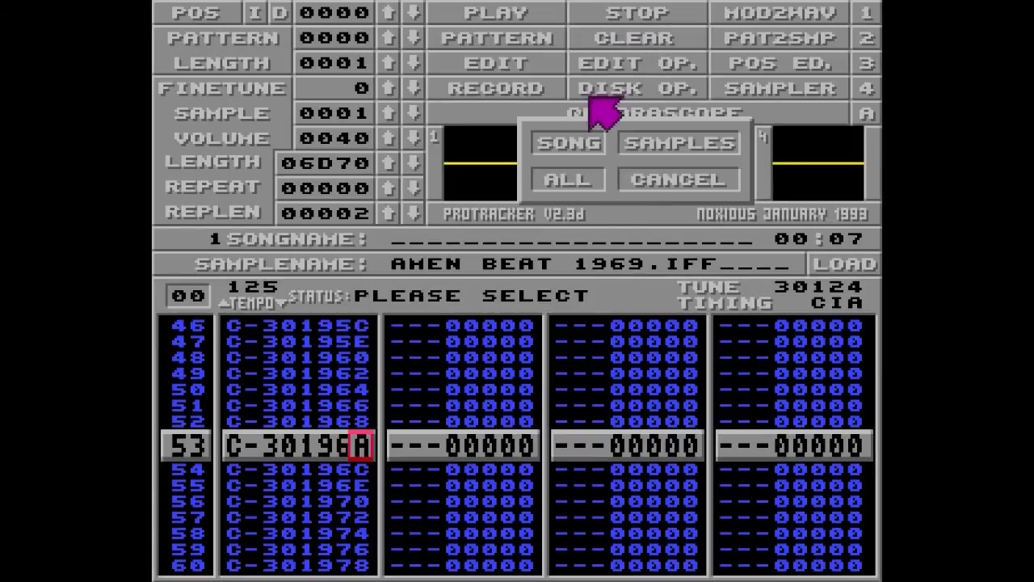
{"action": "left_click", "coordinate": [578, 141]}
{"action": "key", "text": "ctrl+Right"}
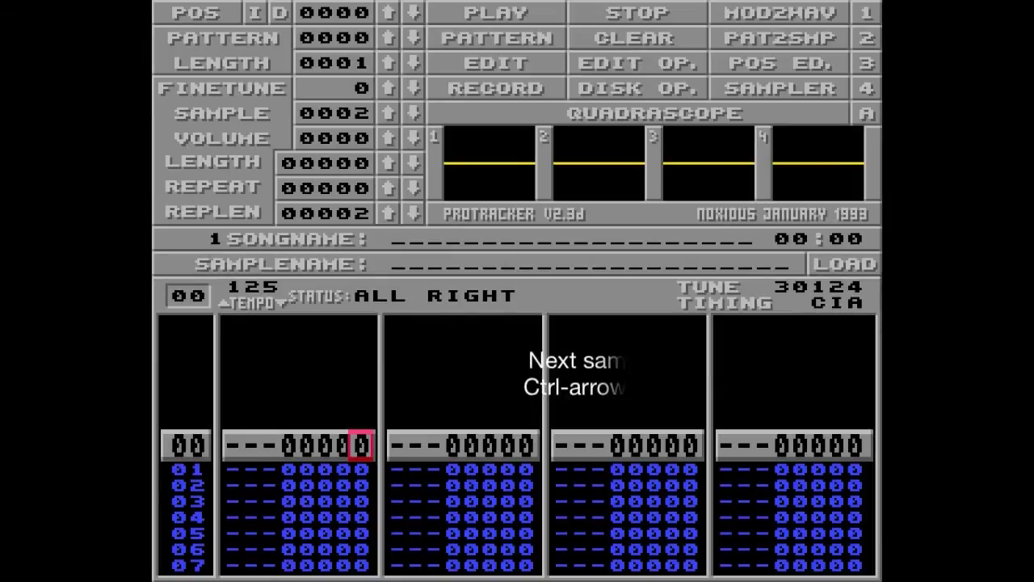
Load the EXBELLS sample from Disk Op. into slot 2.
{"action": "left_click", "coordinate": [632, 91]}
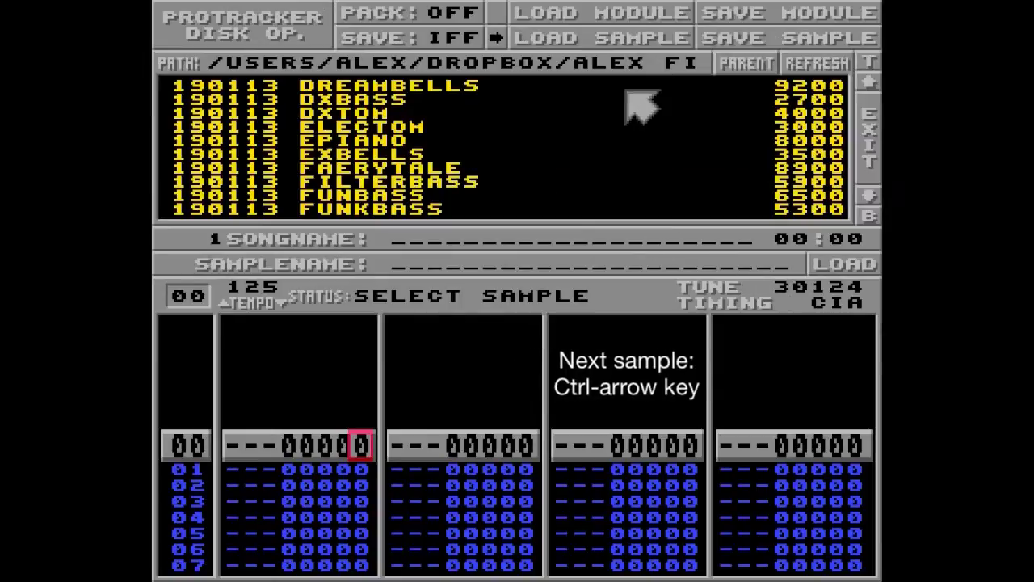
{"action": "left_click", "coordinate": [396, 155]}
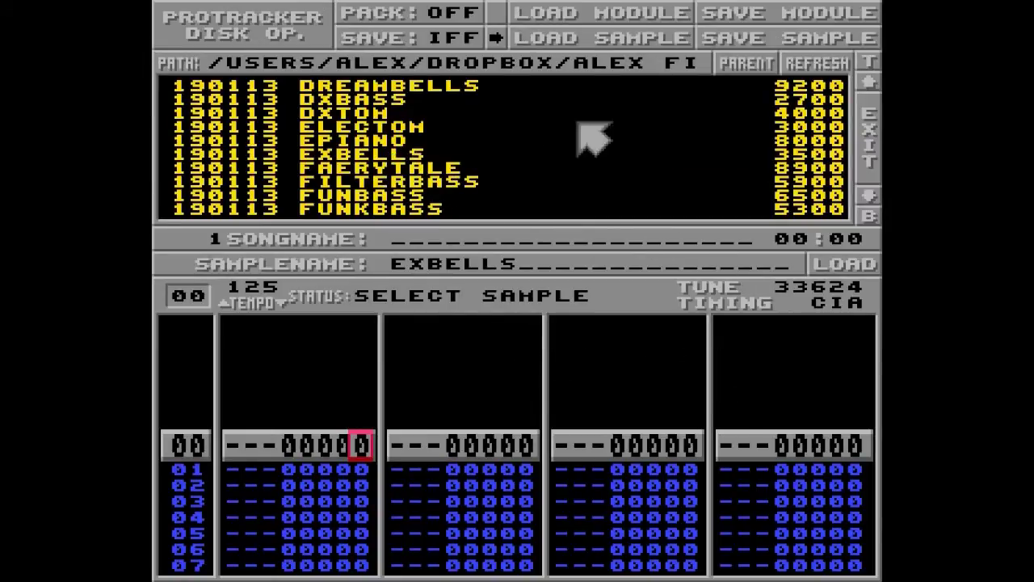
{"action": "left_click", "coordinate": [868, 125]}
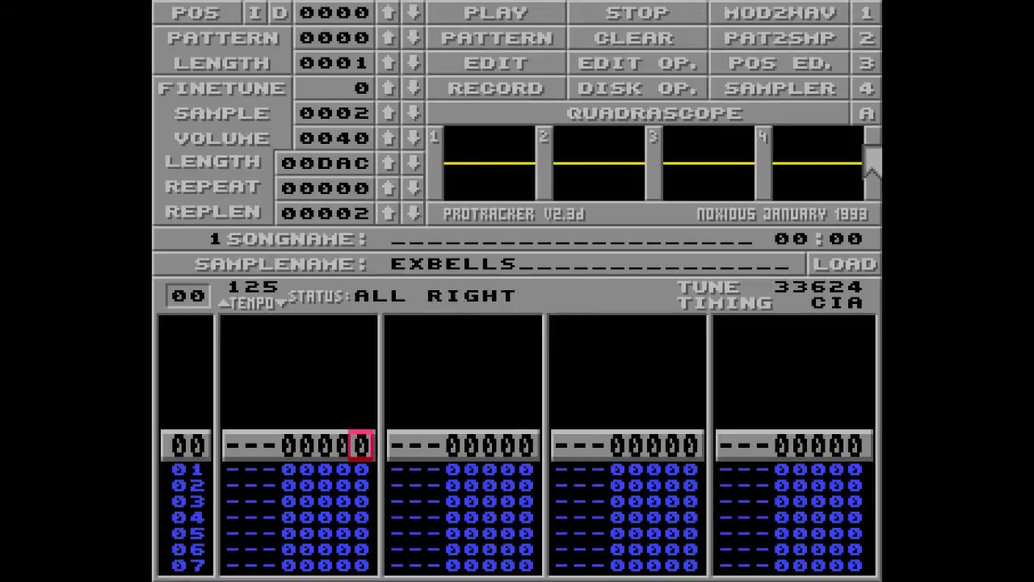
Cut the whole EXBELLS waveform, then switch to the AMEN BEAT 1969.IFF sample in slot 1.
{"action": "left_click", "coordinate": [828, 90]}
{"action": "key", "text": "z"}
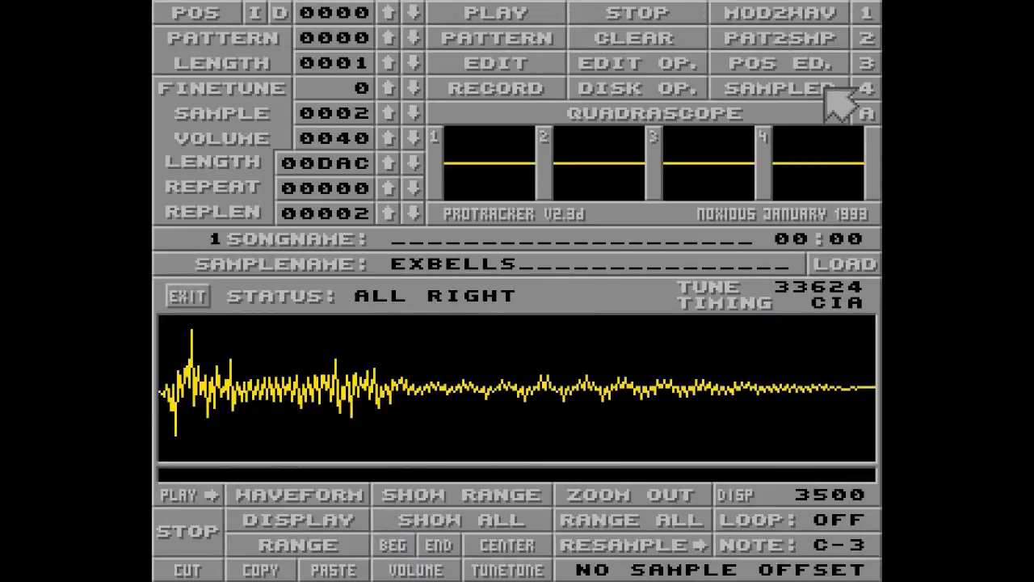
{"action": "left_click", "coordinate": [674, 380]}
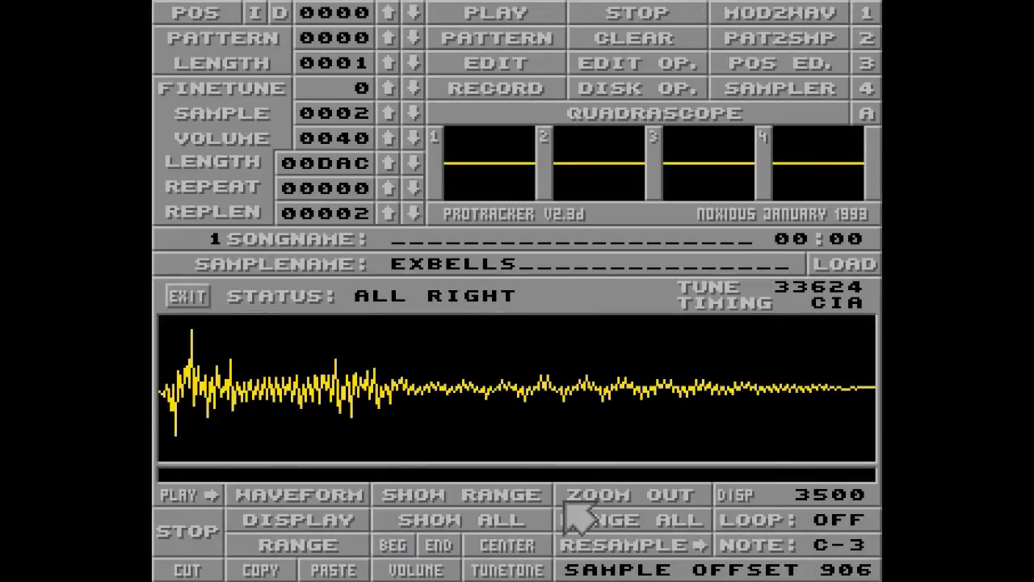
{"action": "left_click", "coordinate": [594, 519]}
{"action": "left_click", "coordinate": [204, 567]}
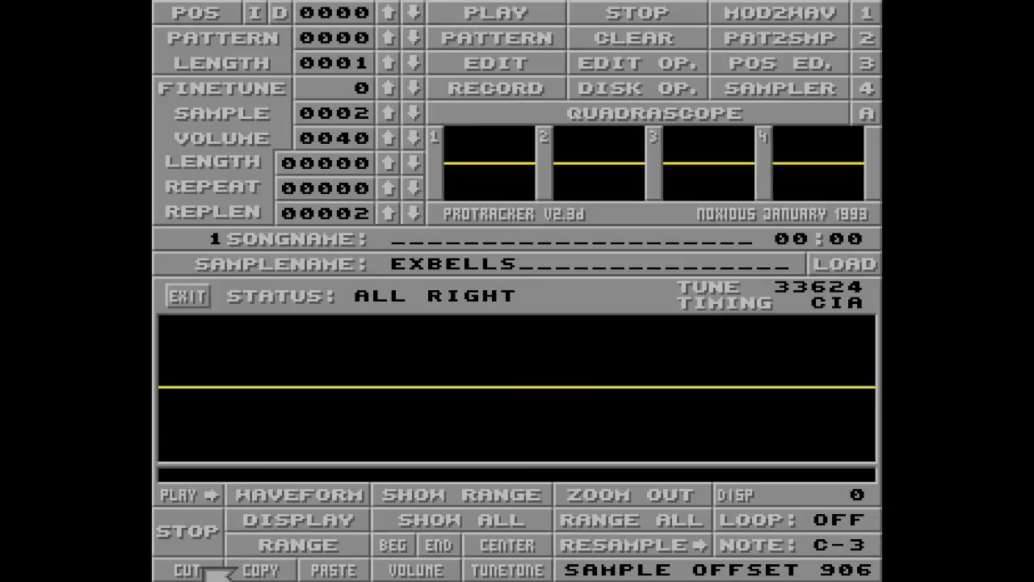
{"action": "left_click", "coordinate": [413, 114]}
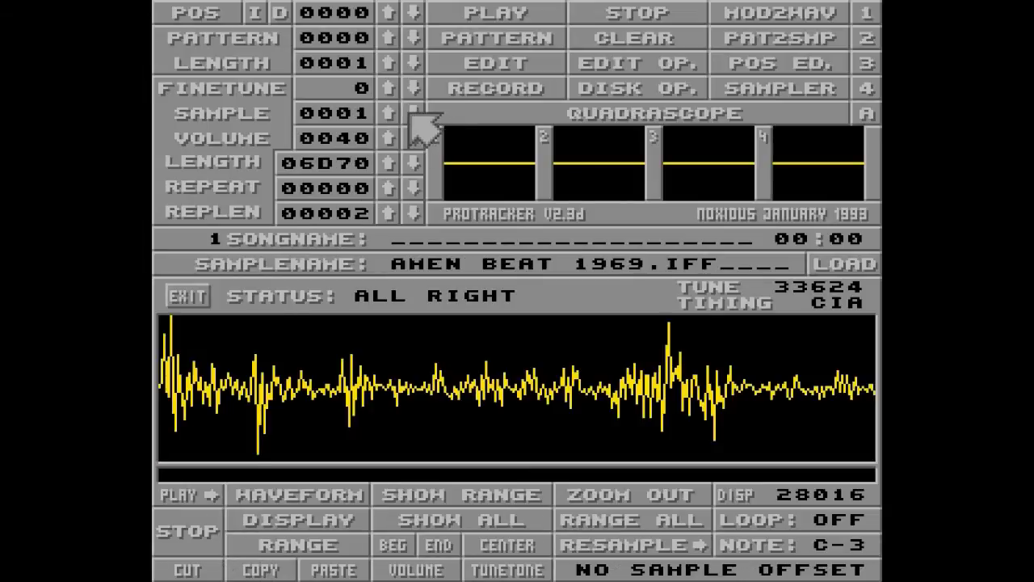
Paste audio at the opening of the Amen waveform and zoom into the pasted range.
{"action": "left_click", "coordinate": [272, 368]}
{"action": "left_click_drag", "start_coordinate": [272, 368], "coordinate": [156, 368]}
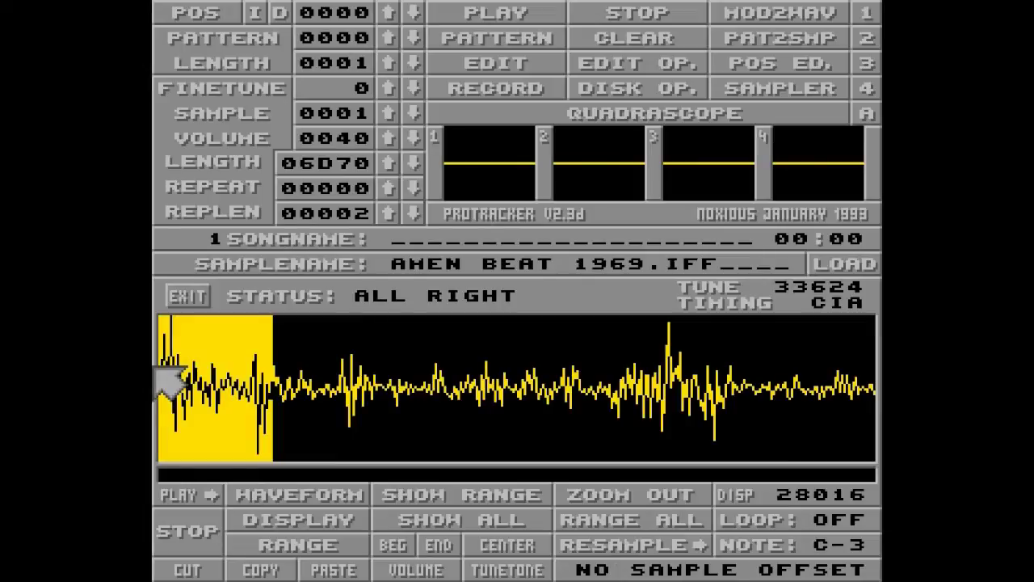
{"action": "left_click", "coordinate": [327, 572]}
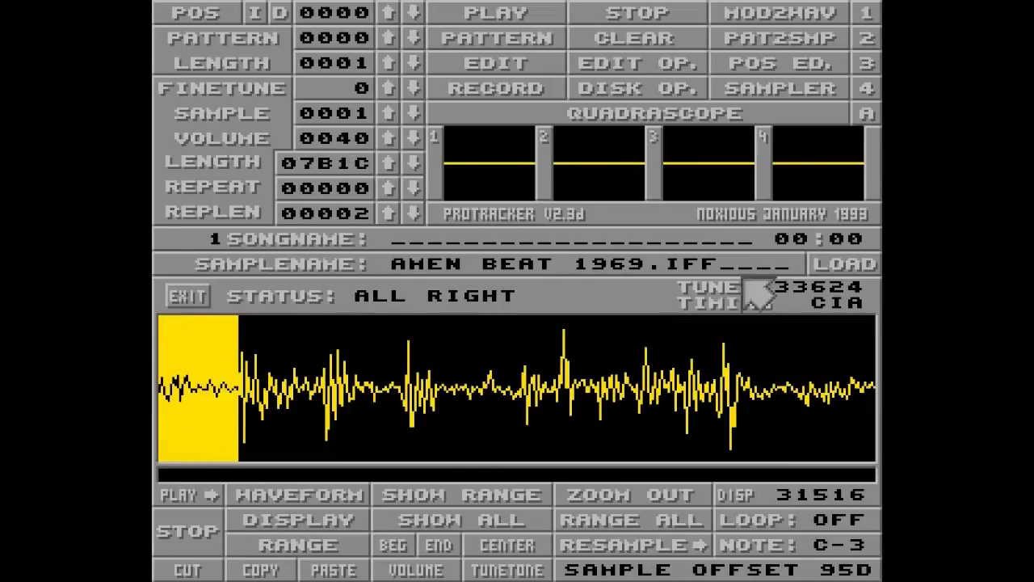
{"action": "left_click", "coordinate": [320, 405]}
{"action": "left_click_drag", "start_coordinate": [315, 402], "coordinate": [160, 400]}
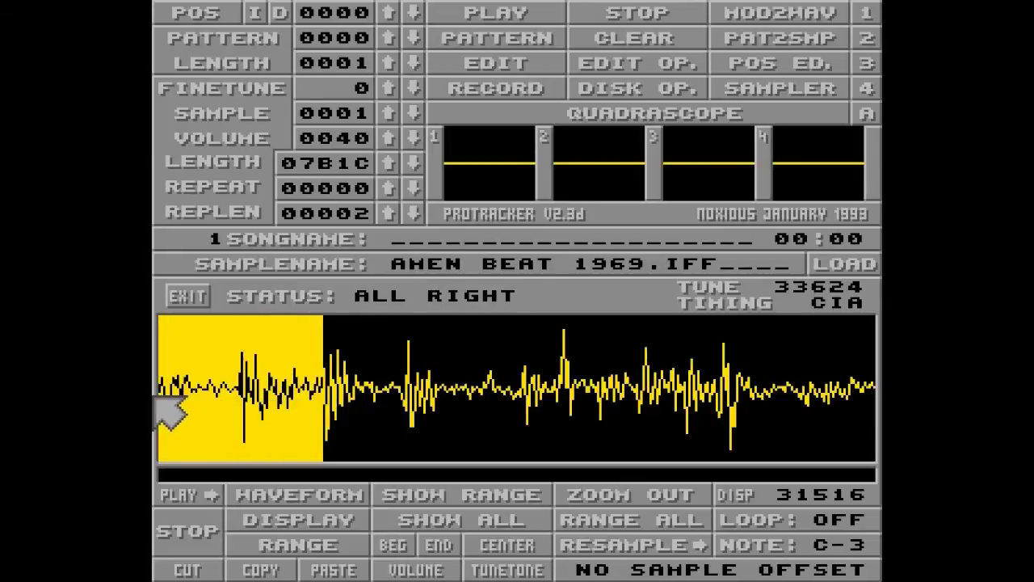
{"action": "left_click", "coordinate": [415, 500]}
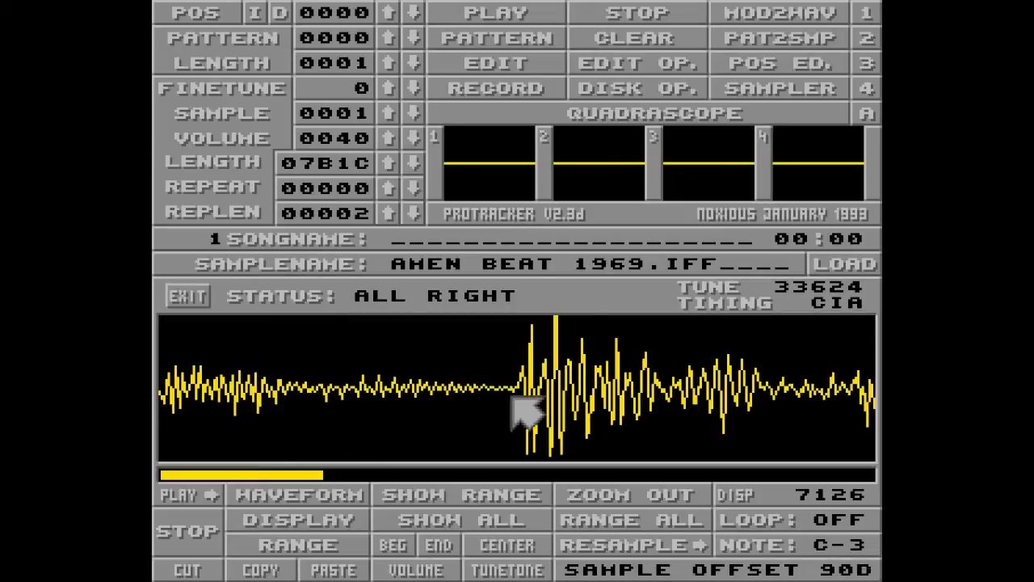
Paste a copied mid-break slice and silence it with a 0%–0% volume ramp.
{"action": "left_click_drag", "start_coordinate": [511, 388], "coordinate": [760, 385]}
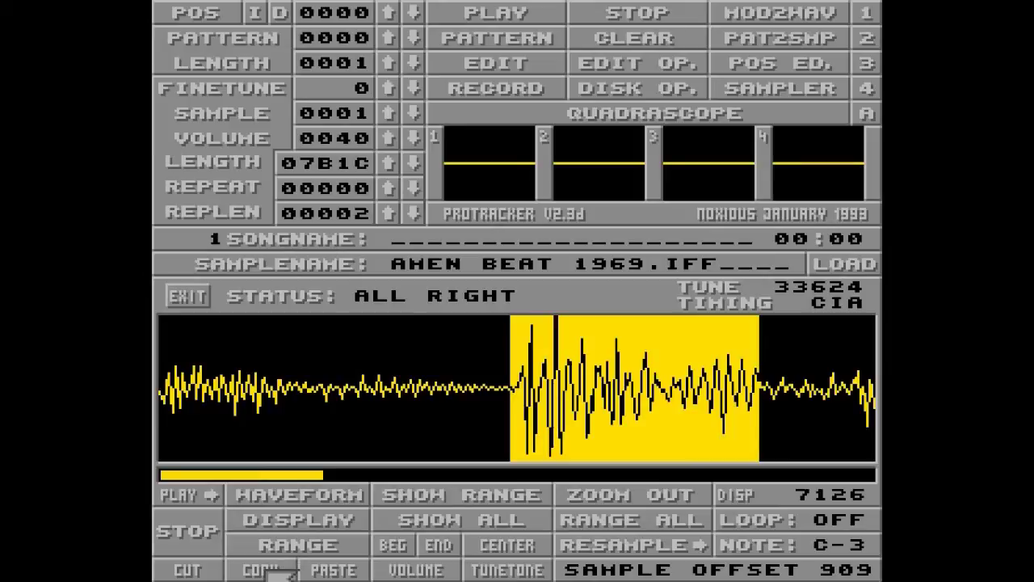
{"action": "left_click", "coordinate": [327, 570]}
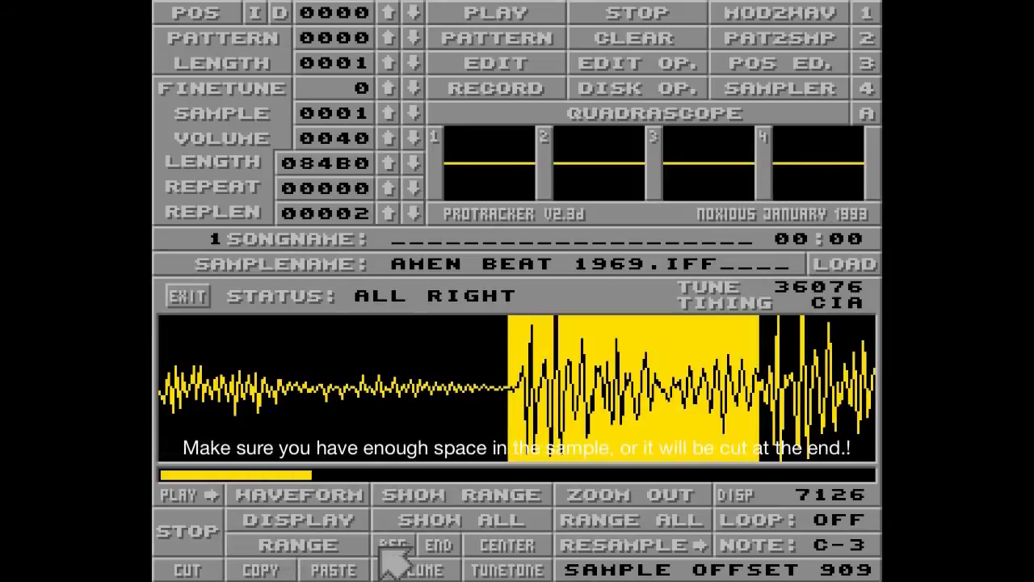
{"action": "left_click", "coordinate": [418, 570]}
{"action": "left_click", "coordinate": [359, 392]}
{"action": "left_click", "coordinate": [349, 366]}
{"action": "left_click", "coordinate": [348, 415]}
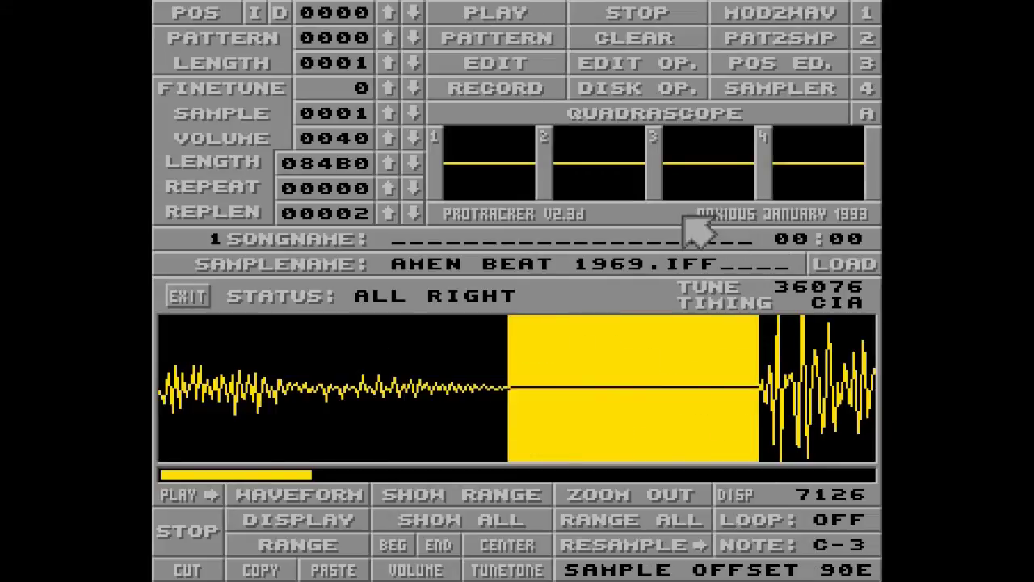
{"action": "key", "text": "q"}
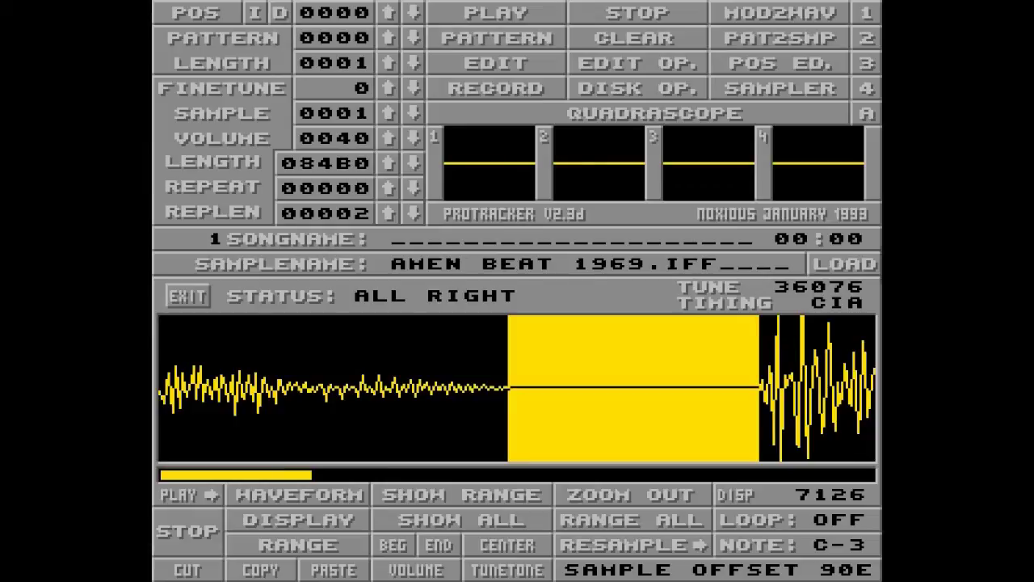
{"action": "left_click", "coordinate": [833, 91]}
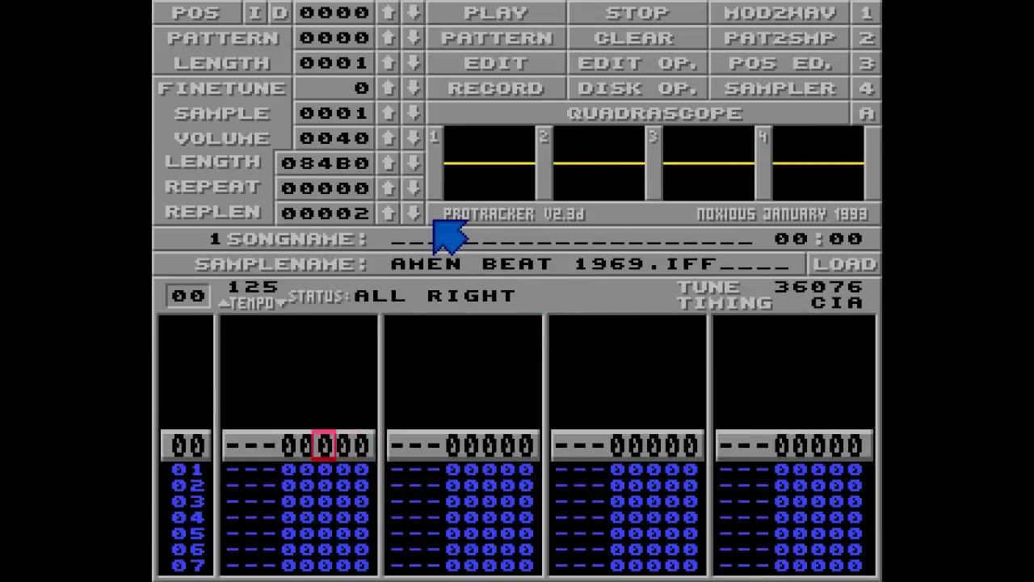
Record sample 01 notes C-2, G-2, F#2, C-3 into channel 1 rows 00–31, plus C00 at row 32.
{"action": "key", "text": "Shift_R"}
{"action": "key", "text": "i"}
{"action": "key", "text": "q"}
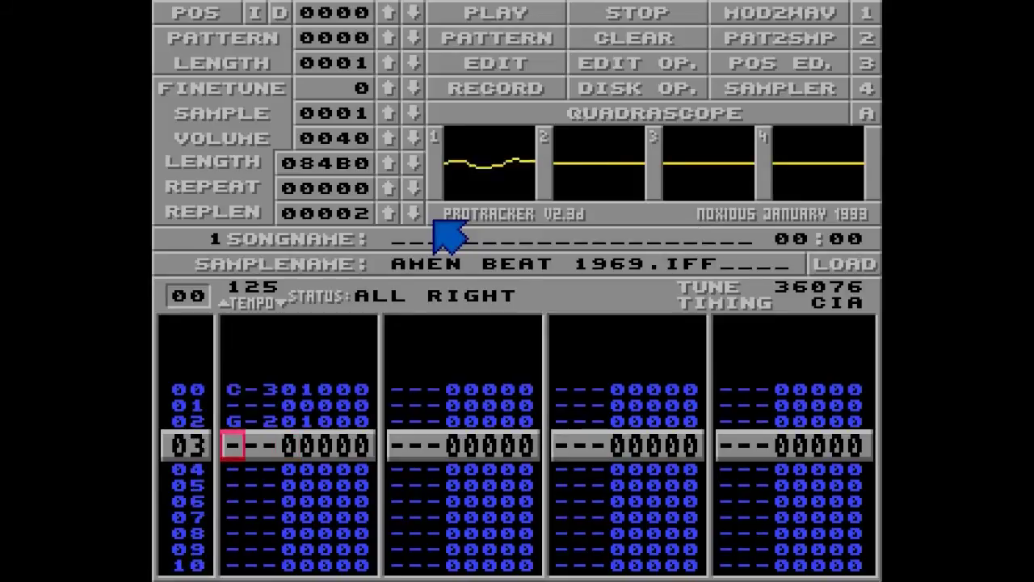
{"action": "key", "text": "t"}
{"action": "key", "text": "q"}
{"action": "key", "text": "t"}
{"action": "key", "text": "5"}
{"action": "key", "text": "t"}
{"action": "key", "text": "q"}
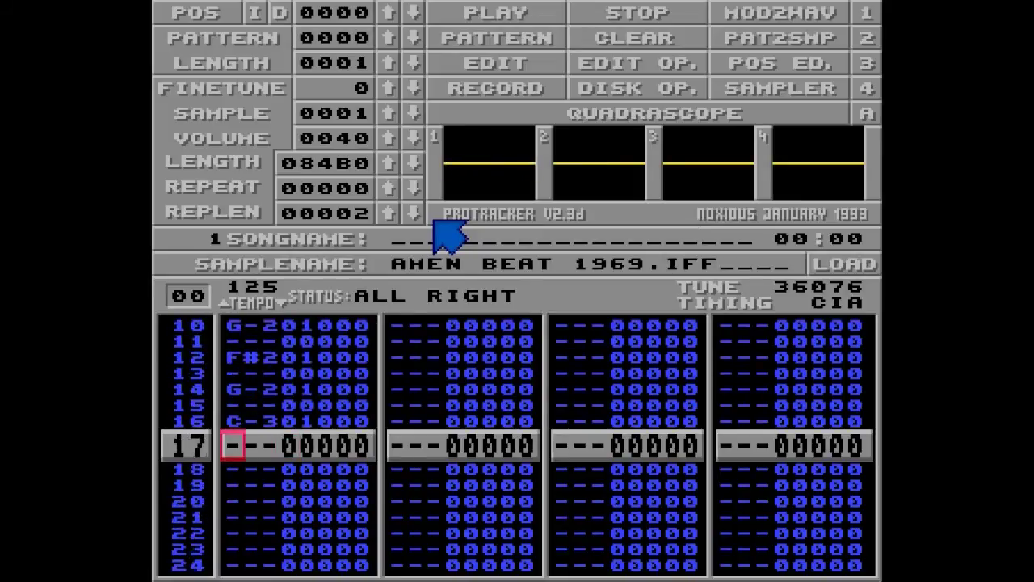
{"action": "key", "text": "t"}
{"action": "key", "text": "6"}
{"action": "key", "text": "t"}
{"action": "key", "text": "q"}
{"action": "key", "text": "t"}
{"action": "key", "text": "5"}
{"action": "key", "text": "t"}
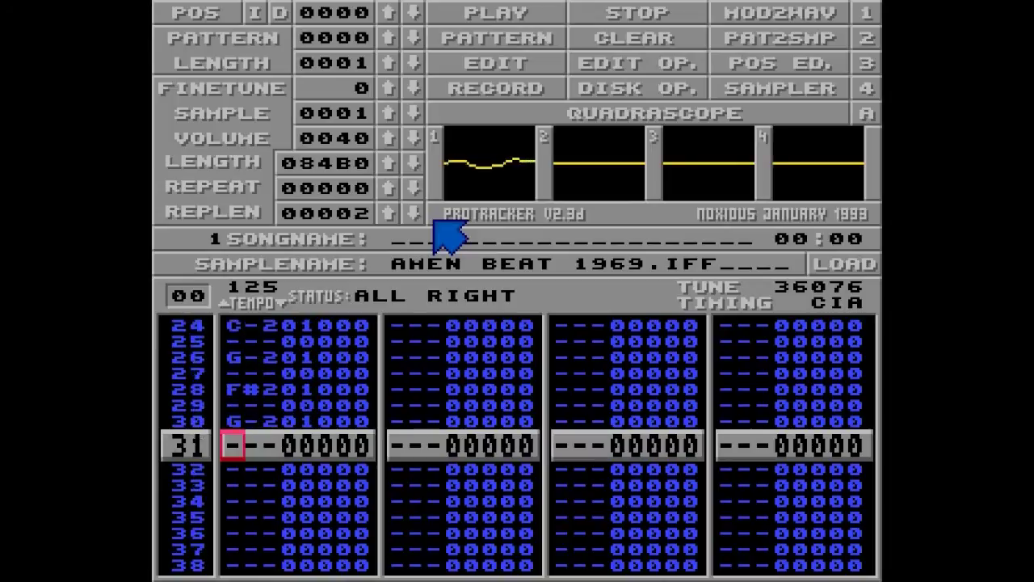
{"action": "key", "text": "space"}
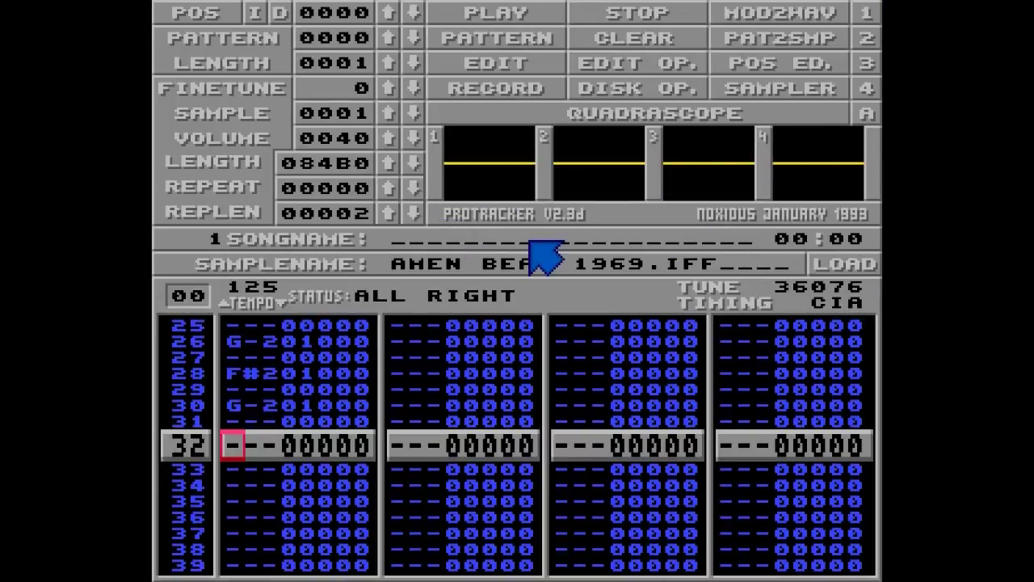
{"action": "type", "text": "c"}
{"action": "key", "text": "Up"}
Copy channel 1's rows 00–32 as a block and paste it into channel 2 at row 03.
{"action": "key", "text": "ctrl+b"}
{"action": "key", "text": "Up"}
{"action": "key", "text": "Up"}
{"action": "key", "text": "Up"}
{"action": "key", "text": "Up"}
{"action": "key", "text": "Up"}
{"action": "key", "text": "Up"}
{"action": "key", "text": "Up"}
{"action": "key", "text": "Up"}
{"action": "key", "text": "Up"}
{"action": "key", "text": "Up"}
{"action": "key", "text": "Up"}
{"action": "key", "text": "Up"}
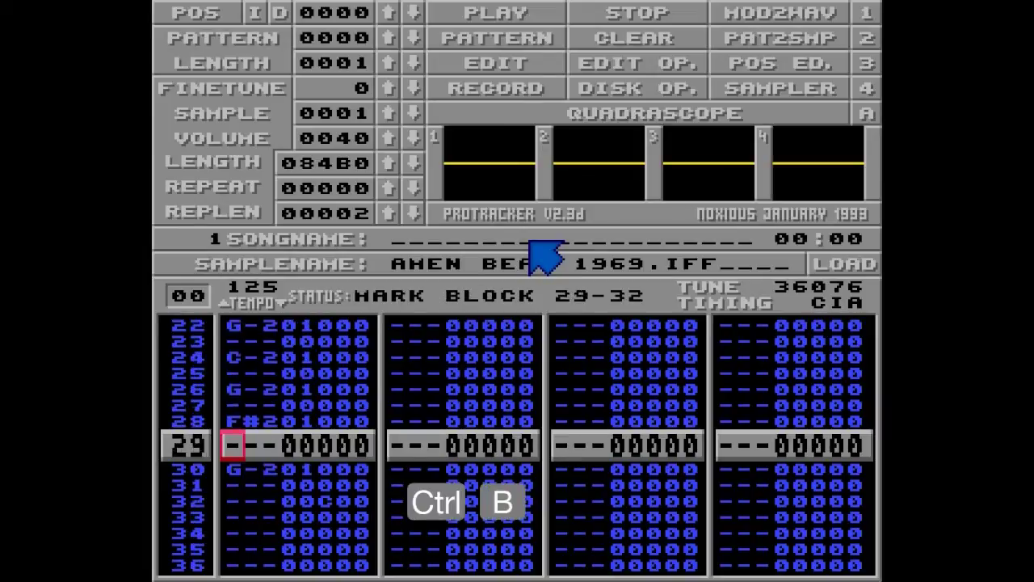
{"action": "key", "text": "Up"}
{"action": "key", "text": "Up"}
{"action": "key", "text": "Up"}
{"action": "key", "text": "Up"}
{"action": "key", "text": "Up"}
{"action": "key", "text": "Up"}
{"action": "key", "text": "Up"}
{"action": "key", "text": "Up"}
{"action": "key", "text": "Up"}
{"action": "key", "text": "Up"}
{"action": "key", "text": "Up"}
{"action": "key", "text": "Up"}
{"action": "key", "text": "Up"}
{"action": "key", "text": "Up"}
{"action": "key", "text": "Up"}
{"action": "key", "text": "Up"}
{"action": "key", "text": "Up"}
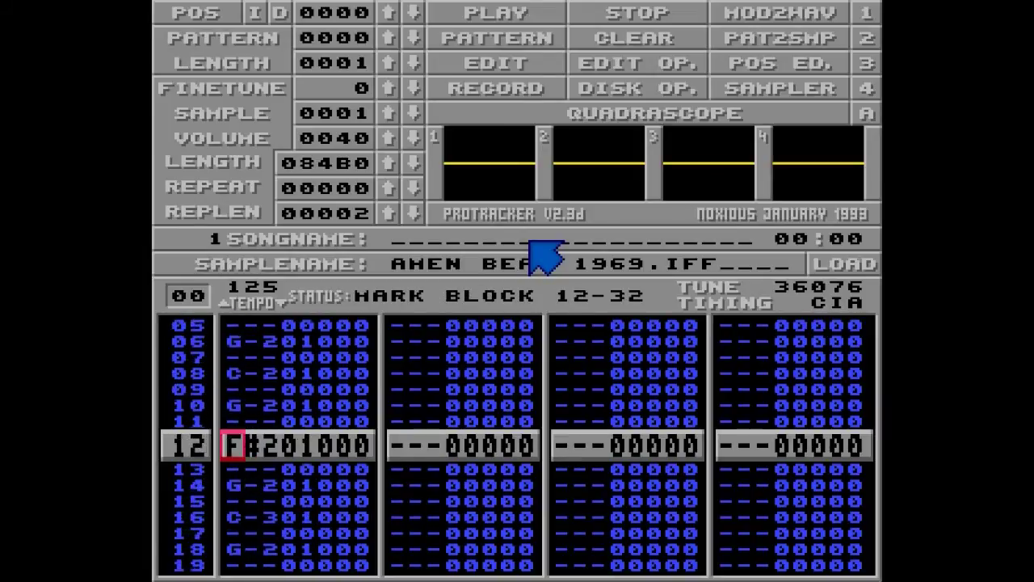
{"action": "key", "text": "Up"}
{"action": "key", "text": "Up"}
{"action": "key", "text": "Up"}
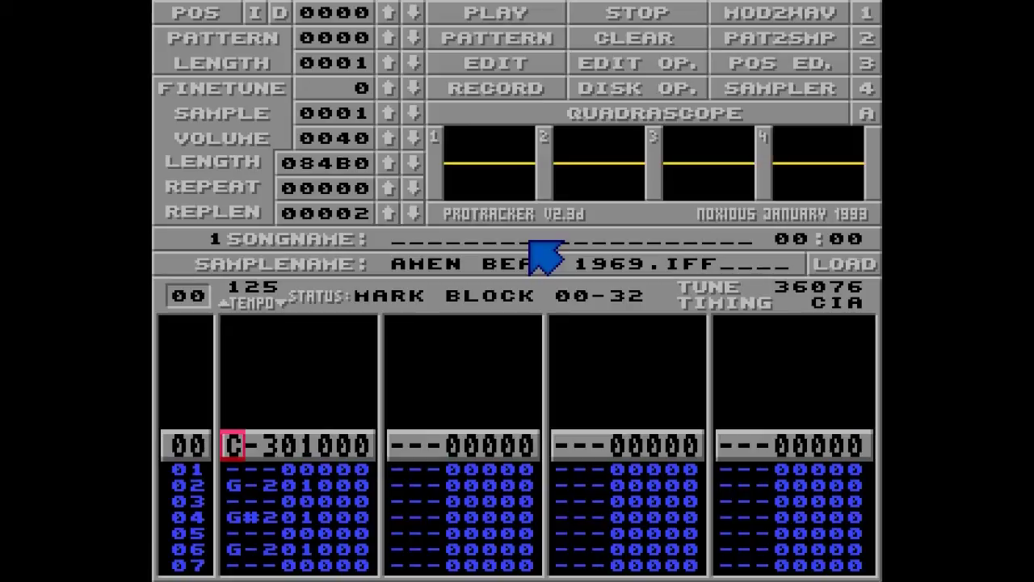
{"action": "key", "text": "ctrl+c"}
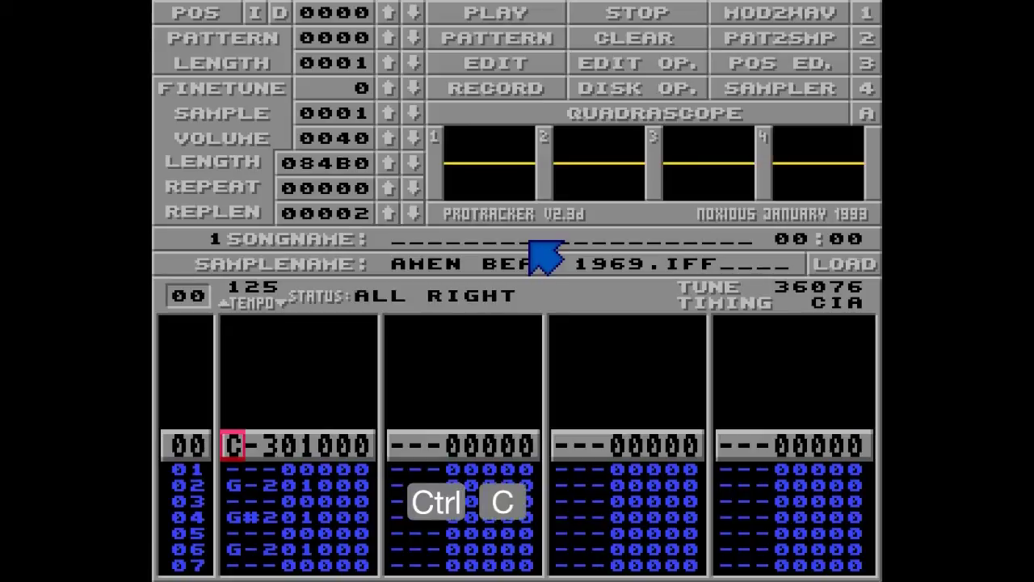
{"action": "key", "text": "Right"}
{"action": "key", "text": "Left"}
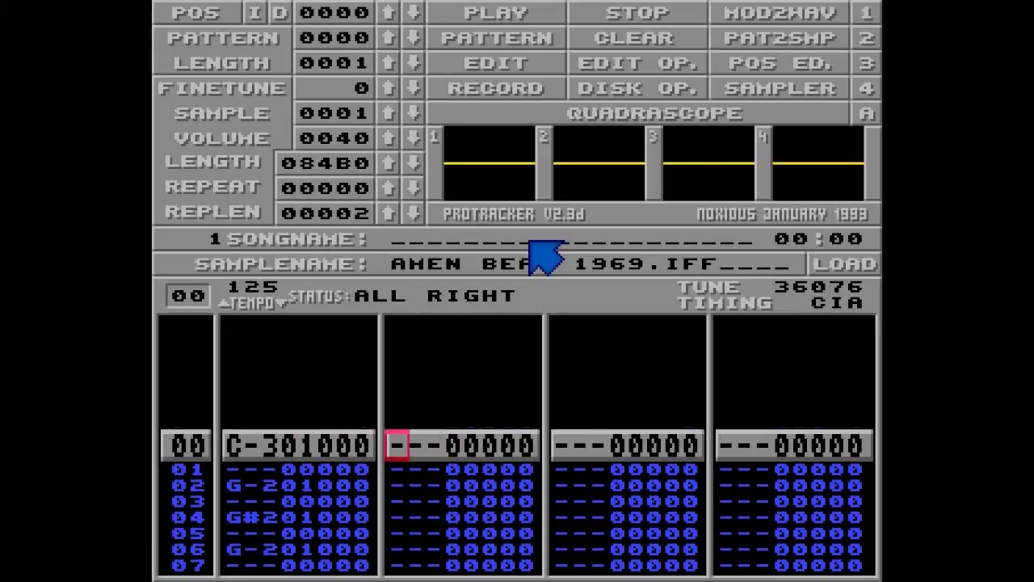
{"action": "key", "text": "Down"}
{"action": "key", "text": "Down"}
{"action": "key", "text": "Down"}
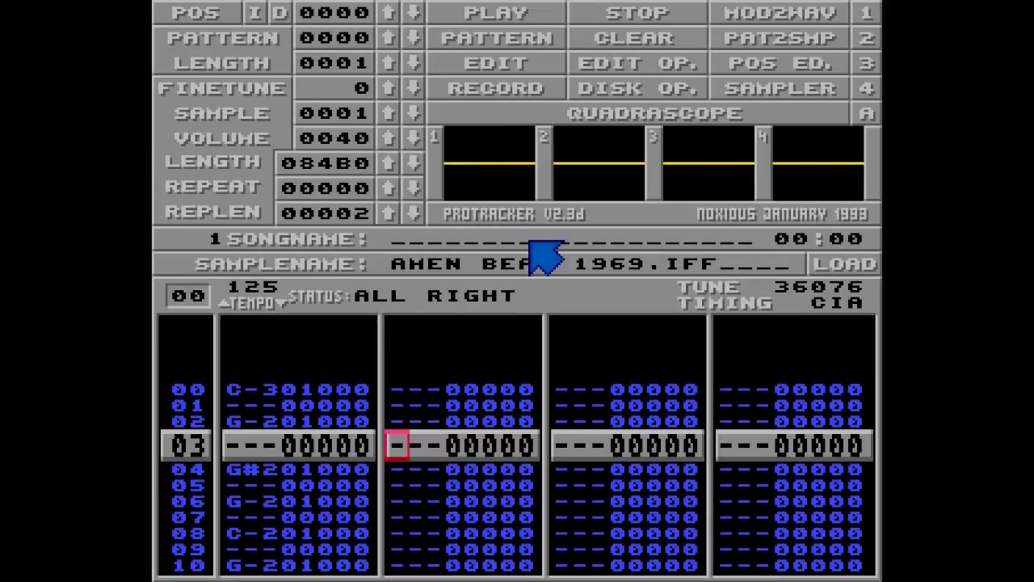
{"action": "key", "text": "ctrl+j"}
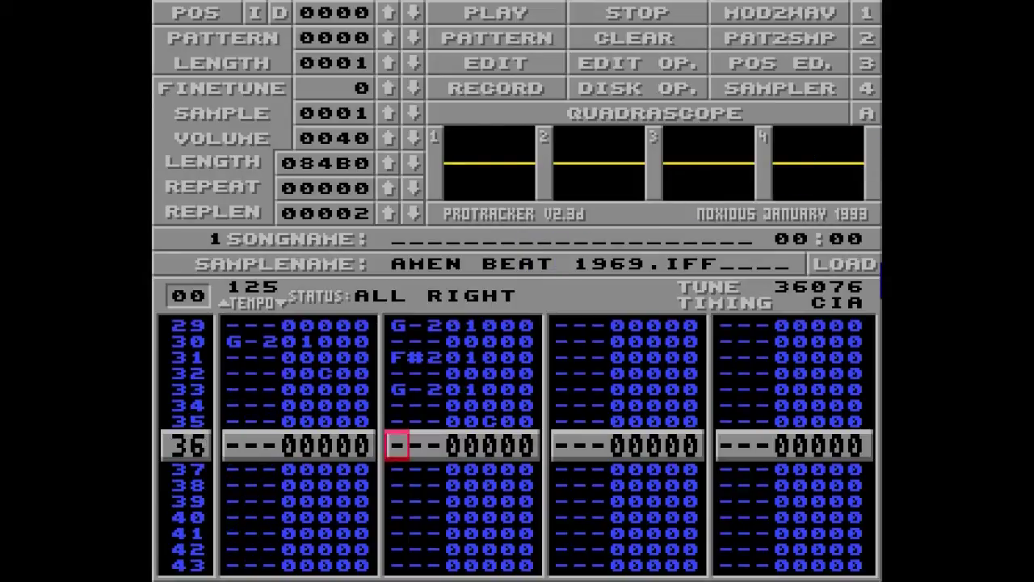
Enter the C0A volume command on channel 2 row 03.
{"action": "key", "text": "Up"}
{"action": "key", "text": "Up"}
{"action": "key", "text": "Up"}
{"action": "key", "text": "Up"}
{"action": "key", "text": "Up"}
{"action": "key", "text": "Up"}
{"action": "key", "text": "Up"}
{"action": "key", "text": "Up"}
{"action": "key", "text": "Up"}
{"action": "key", "text": "Up"}
{"action": "key", "text": "Up"}
{"action": "key", "text": "Up"}
{"action": "key", "text": "Up"}
{"action": "key", "text": "Up"}
{"action": "key", "text": "Up"}
{"action": "key", "text": "Up"}
{"action": "key", "text": "Up"}
{"action": "key", "text": "Up"}
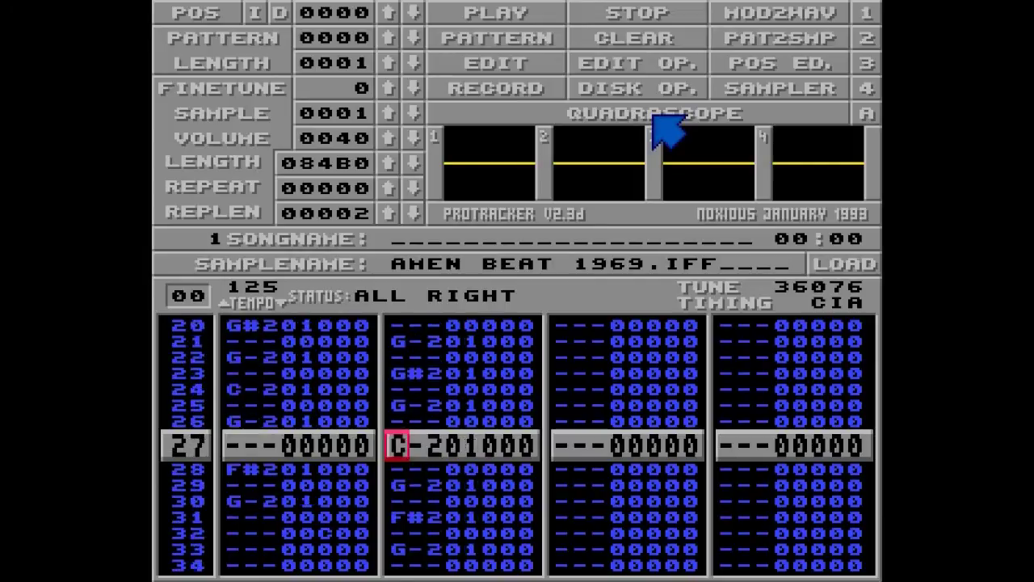
{"action": "key", "text": "Up"}
{"action": "key", "text": "Up"}
{"action": "key", "text": "Up"}
{"action": "key", "text": "Up"}
{"action": "key", "text": "Up"}
{"action": "key", "text": "Up"}
{"action": "key", "text": "Up"}
{"action": "key", "text": "Up"}
{"action": "key", "text": "Up"}
{"action": "key", "text": "Up"}
{"action": "key", "text": "Up"}
{"action": "key", "text": "Up"}
{"action": "key", "text": "Up"}
{"action": "key", "text": "Up"}
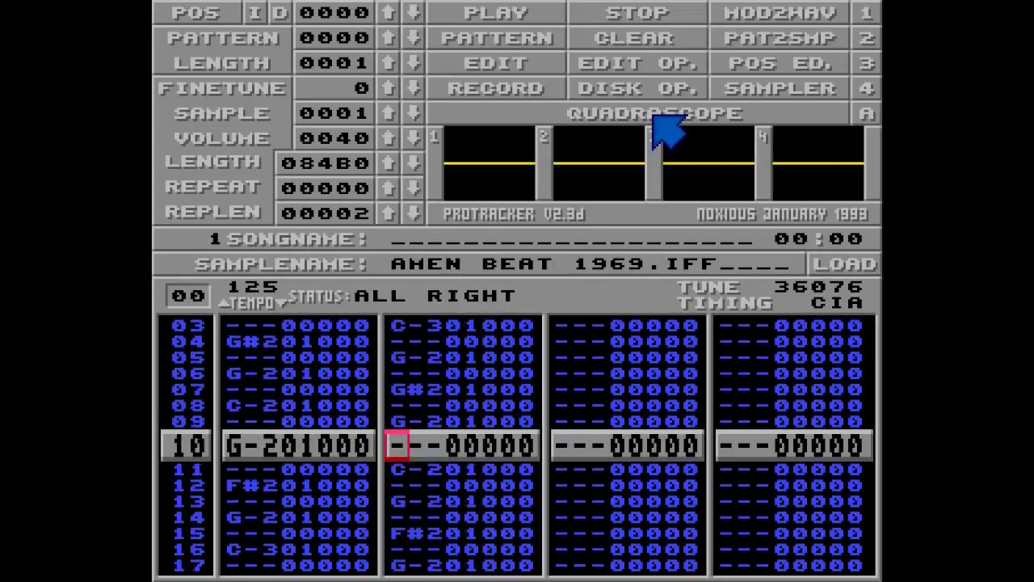
{"action": "key", "text": "Right"}
{"action": "key", "text": "Right"}
{"action": "type", "text": "c"}
{"action": "key", "text": "Right"}
{"action": "key", "text": "Right"}
{"action": "type", "text": "a"}
{"action": "key", "text": "Down"}
{"action": "key", "text": "Left"}
{"action": "key", "text": "Left"}
Set the sample number to 0 on channel 2's following notes from row 05.
{"action": "key", "text": "Down"}
{"action": "key", "text": "Left"}
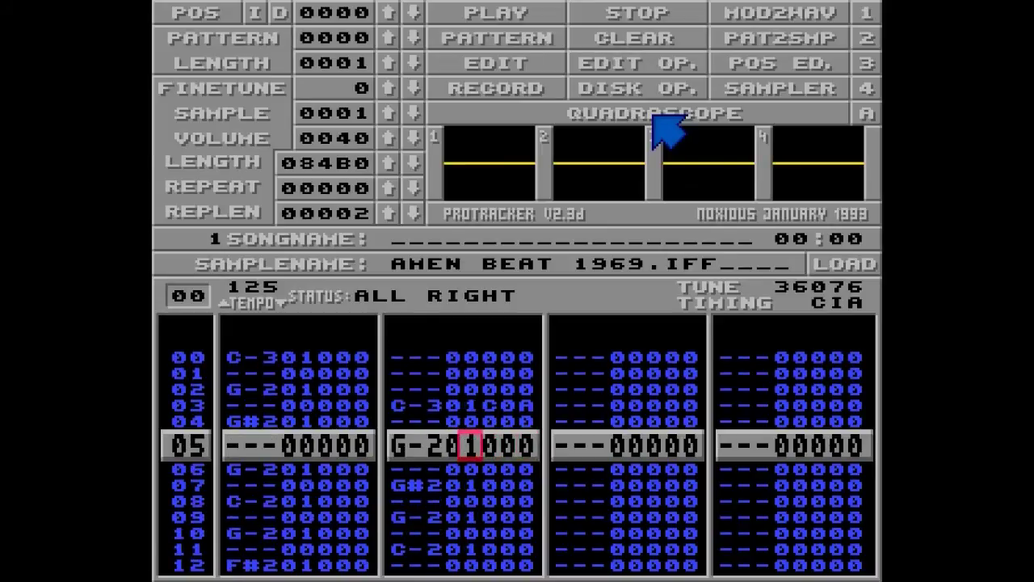
{"action": "type", "text": "0"}
{"action": "key", "text": "Down"}
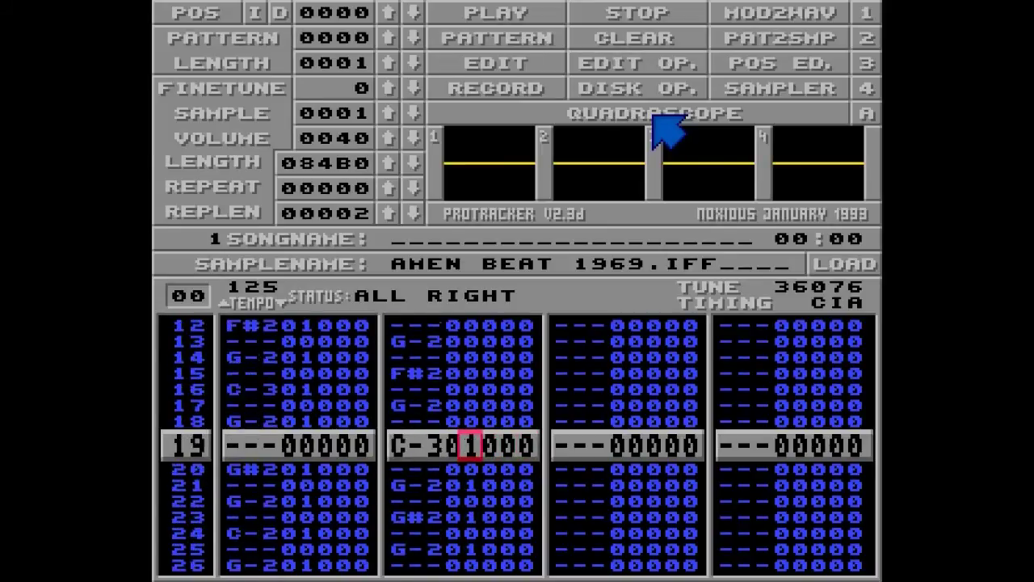
{"action": "type", "text": "0"}
{"action": "key", "text": "Down"}
{"action": "type", "text": "0"}
{"action": "key", "text": "Down"}
{"action": "type", "text": "0"}
{"action": "key", "text": "Down"}
{"action": "type", "text": "0"}
{"action": "key", "text": "Down"}
{"action": "type", "text": "0"}
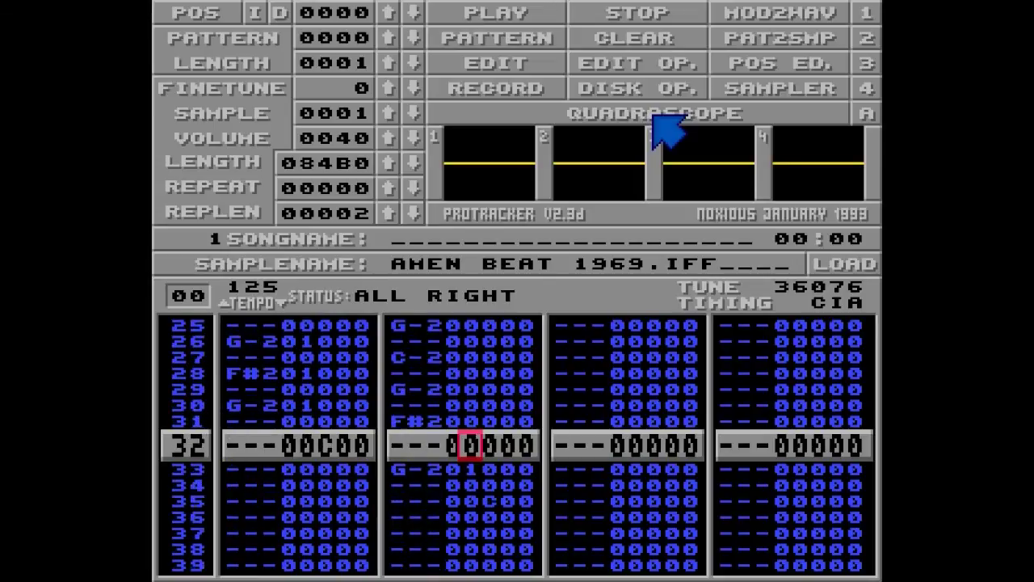
{"action": "key", "text": "Down"}
{"action": "type", "text": "0"}
Play the pattern to check the result, then stop playback.
{"action": "key", "text": "Alt_R"}
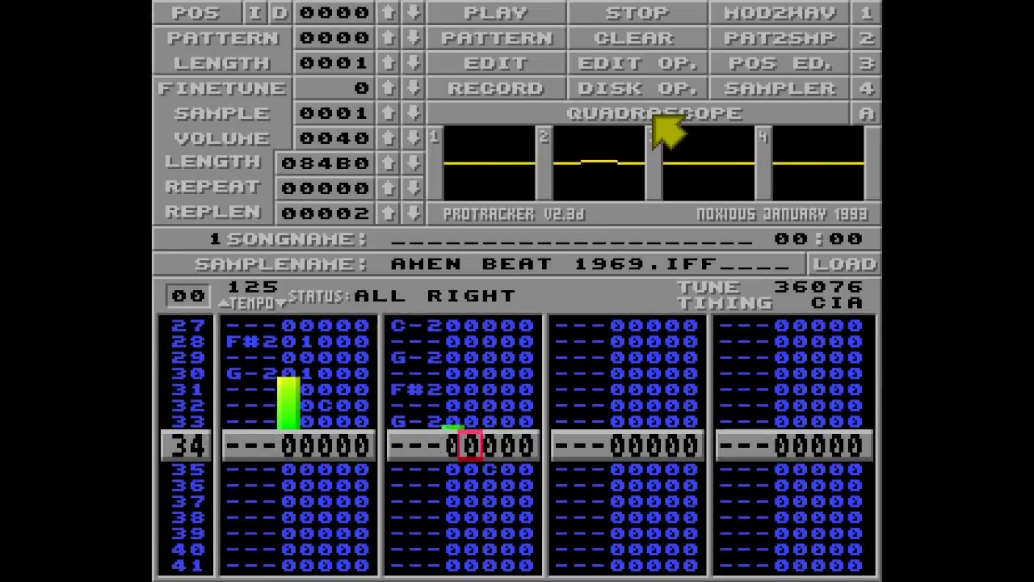
{"action": "key", "text": "space"}
{"action": "key", "text": "Up"}
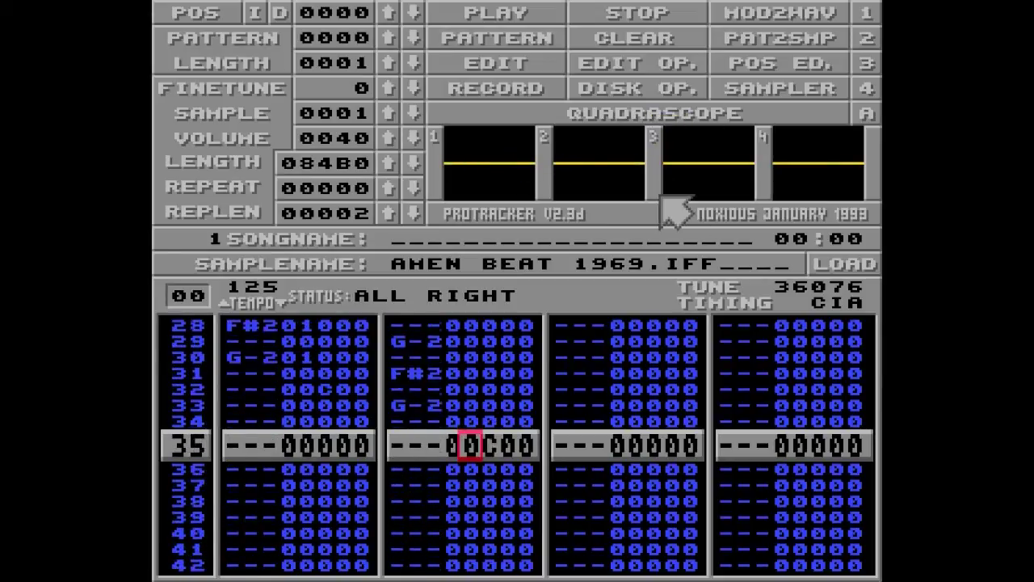
{"action": "key", "text": "Up"}
{"action": "key", "text": "Up"}
{"action": "key", "text": "Up"}
{"action": "key", "text": "Up"}
{"action": "key", "text": "Up"}
{"action": "key", "text": "Up"}
{"action": "key", "text": "Up"}
{"action": "key", "text": "Up"}
{"action": "key", "text": "Up"}
{"action": "key", "text": "Up"}
{"action": "key", "text": "Up"}
{"action": "key", "text": "Up"}
{"action": "key", "text": "Up"}
{"action": "key", "text": "Up"}
{"action": "key", "text": "Up"}
{"action": "key", "text": "Up"}
{"action": "key", "text": "Up"}
{"action": "key", "text": "Up"}
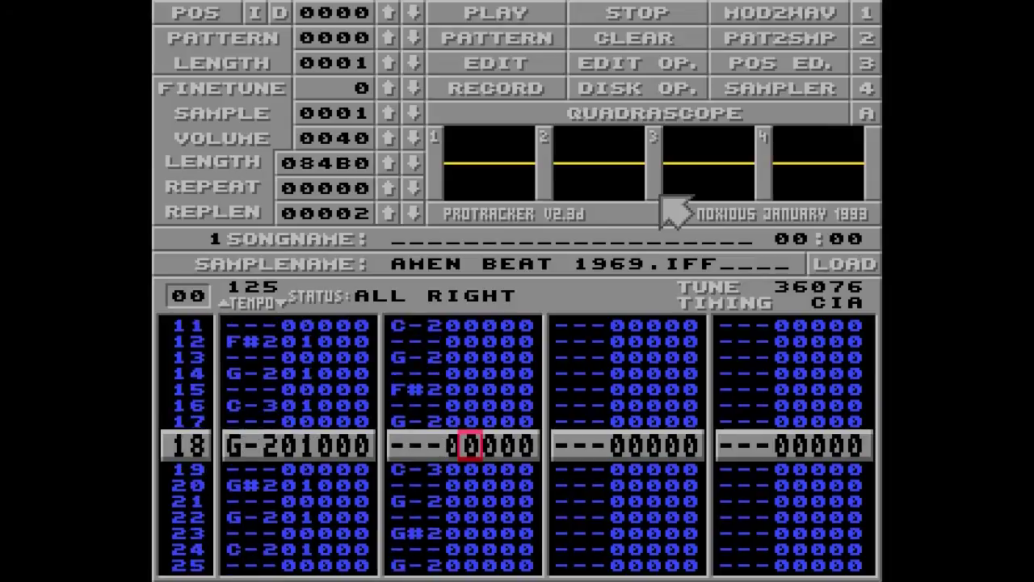
Enter a speed command with value 06 on channel 1 row 00.
{"action": "key", "text": "Up"}
{"action": "key", "text": "Up"}
{"action": "key", "text": "Up"}
{"action": "key", "text": "Up"}
{"action": "key", "text": "Up"}
{"action": "key", "text": "Up"}
{"action": "key", "text": "Up"}
{"action": "key", "text": "Up"}
{"action": "key", "text": "Left"}
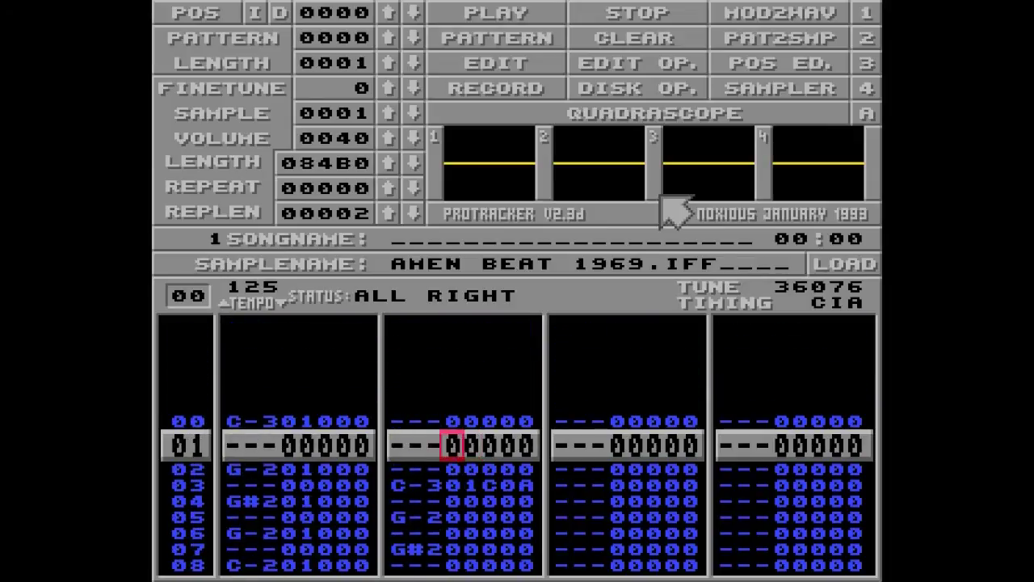
{"action": "key", "text": "Up"}
{"action": "key", "text": "space"}
{"action": "key", "text": "f"}
{"action": "key", "text": "Up"}
{"action": "key", "text": "Right"}
{"action": "key", "text": "Right"}
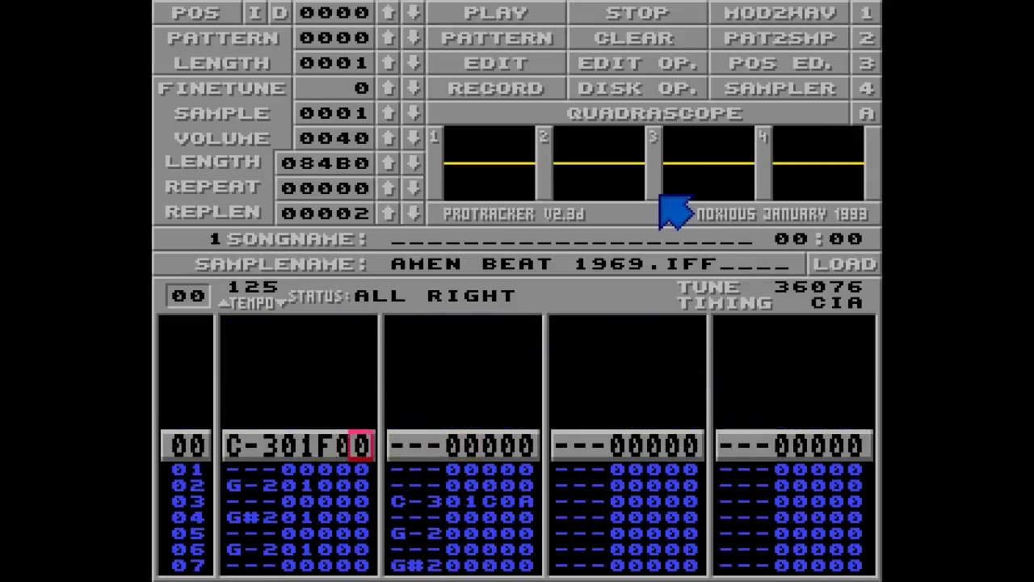
{"action": "key", "text": "6"}
{"action": "key", "text": "Up"}
Enter the F8F speed command on channel 2 row 00.
{"action": "key", "text": "Right"}
{"action": "key", "text": "Right"}
{"action": "key", "text": "Right"}
{"action": "key", "text": "Right"}
{"action": "key", "text": "f"}
{"action": "key", "text": "Up"}
{"action": "key", "text": "Right"}
{"action": "key", "text": "8"}
{"action": "key", "text": "Up"}
{"action": "key", "text": "Right"}
{"action": "key", "text": "f"}
{"action": "key", "text": "Up"}
{"action": "key", "text": "Right"}
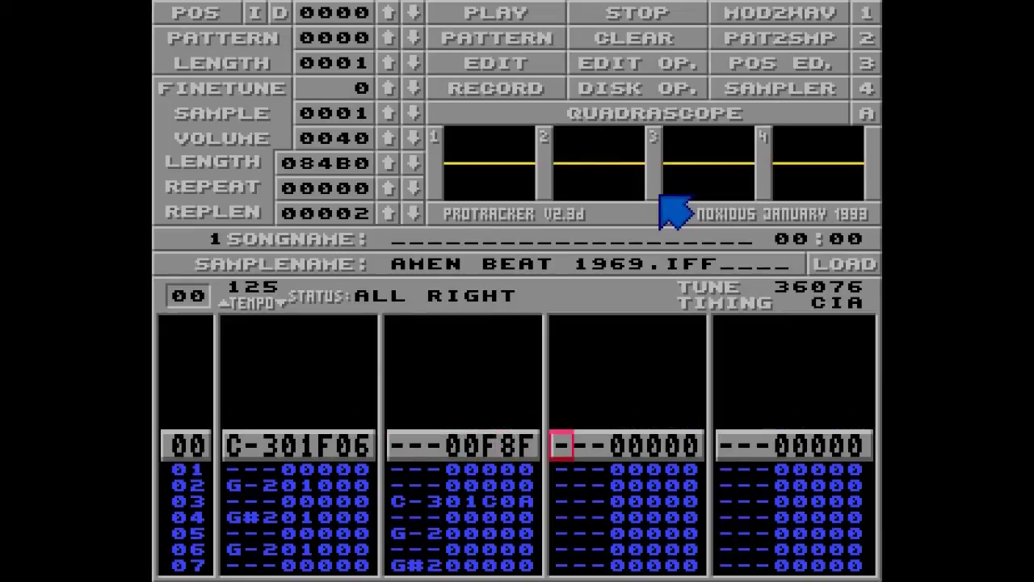
Play the pattern from the top and record a C-3 snare note into channel 3.
{"action": "key", "text": "Alt_R"}
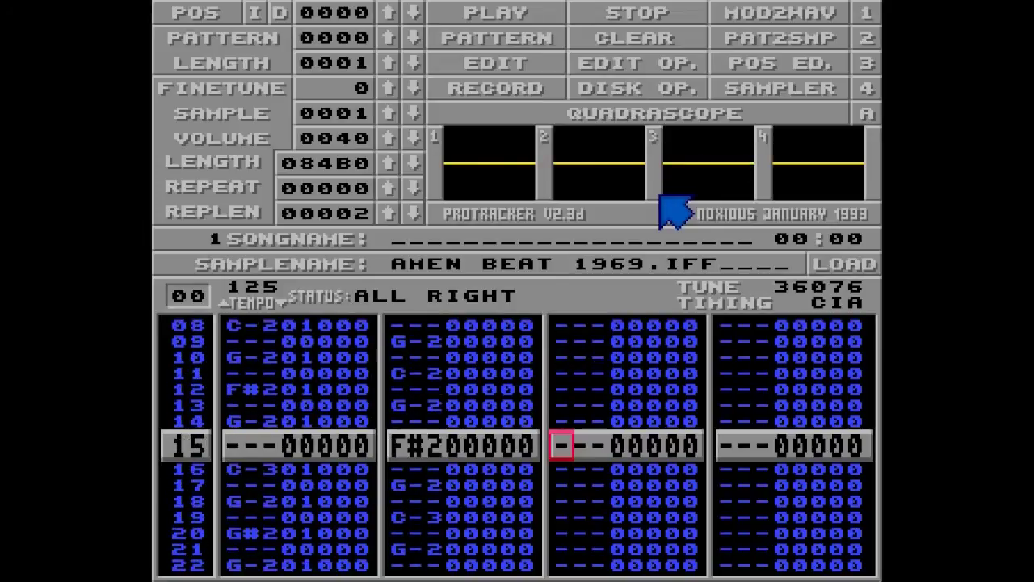
{"action": "key", "text": "q"}
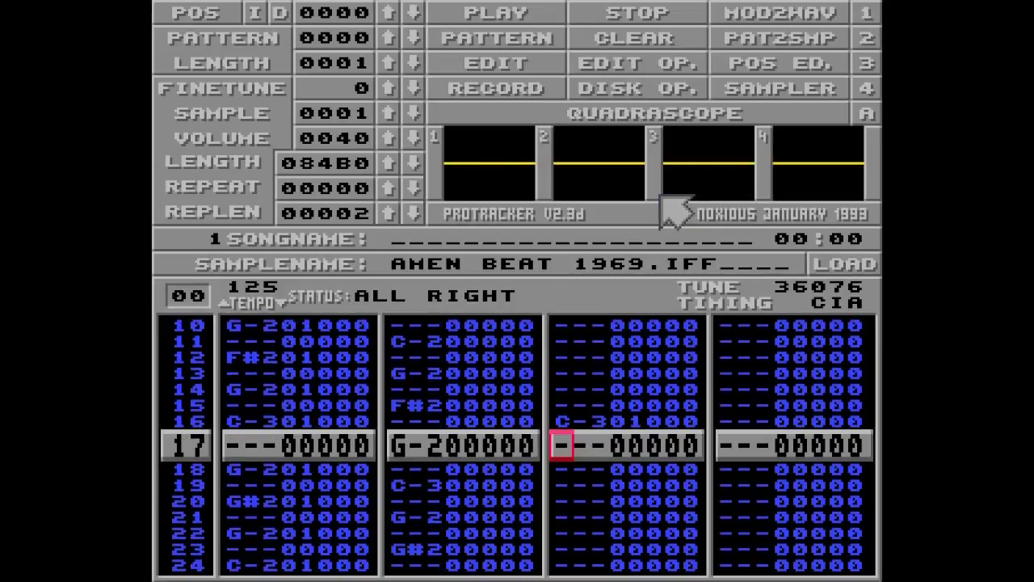
{"action": "key", "text": "Up"}
{"action": "key", "text": "Up"}
{"action": "key", "text": "Up"}
{"action": "key", "text": "Up"}
{"action": "key", "text": "Up"}
{"action": "key", "text": "Up"}
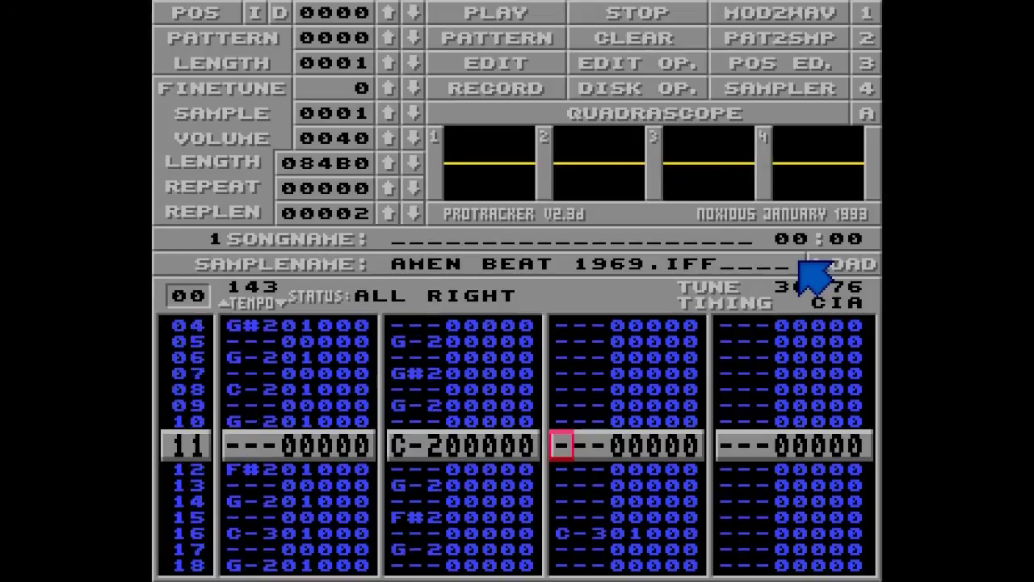
{"action": "key", "text": "Up"}
{"action": "key", "text": "Up"}
{"action": "key", "text": "Up"}
{"action": "key", "text": "Up"}
{"action": "key", "text": "Up"}
{"action": "key", "text": "Up"}
{"action": "key", "text": "Up"}
{"action": "key", "text": "Up"}
{"action": "key", "text": "Up"}
{"action": "key", "text": "Up"}
{"action": "key", "text": "Up"}
{"action": "key", "text": "Right"}
{"action": "key", "text": "Right"}
{"action": "key", "text": "Right"}
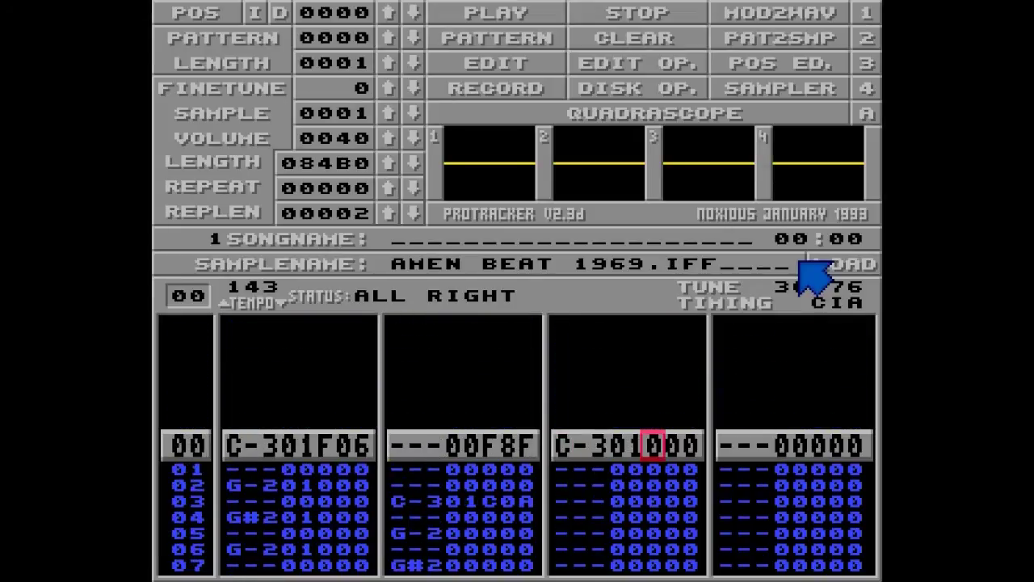
{"action": "key", "text": "Down"}
Mark and zoom into the stretch before the second drum hit to read its sample offset.
{"action": "left_click", "coordinate": [795, 92]}
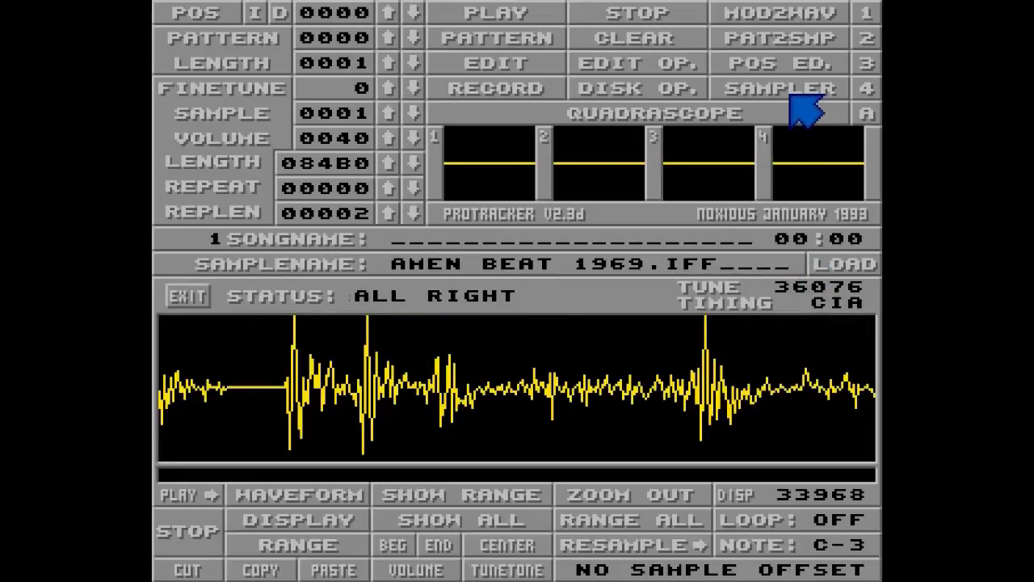
{"action": "left_click_drag", "start_coordinate": [349, 356], "coordinate": [234, 355]}
{"action": "left_click", "coordinate": [408, 494]}
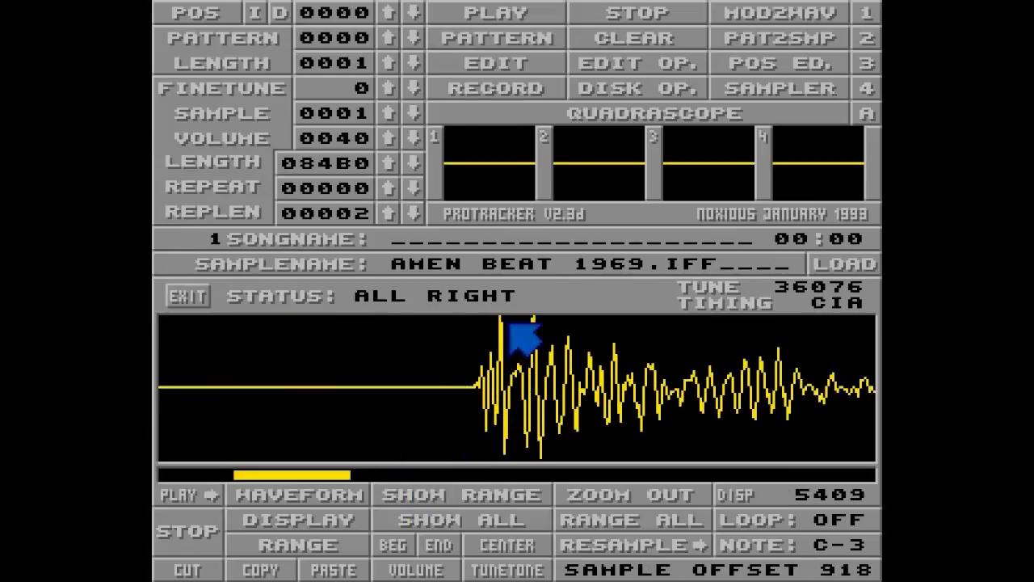
{"action": "left_click", "coordinate": [754, 87]}
Give channel 3 offset commands 918 at row 00 and 900 at row 16, then play the pattern.
{"action": "key", "text": "Up"}
{"action": "key", "text": "Right"}
{"action": "type", "text": "1"}
{"action": "key", "text": "Up"}
{"action": "key", "text": "Right"}
{"action": "type", "text": "8"}
{"action": "key", "text": "Down"}
{"action": "key", "text": "Down"}
{"action": "key", "text": "Down"}
{"action": "key", "text": "Down"}
{"action": "key", "text": "Down"}
{"action": "key", "text": "Down"}
{"action": "key", "text": "Down"}
{"action": "key", "text": "Down"}
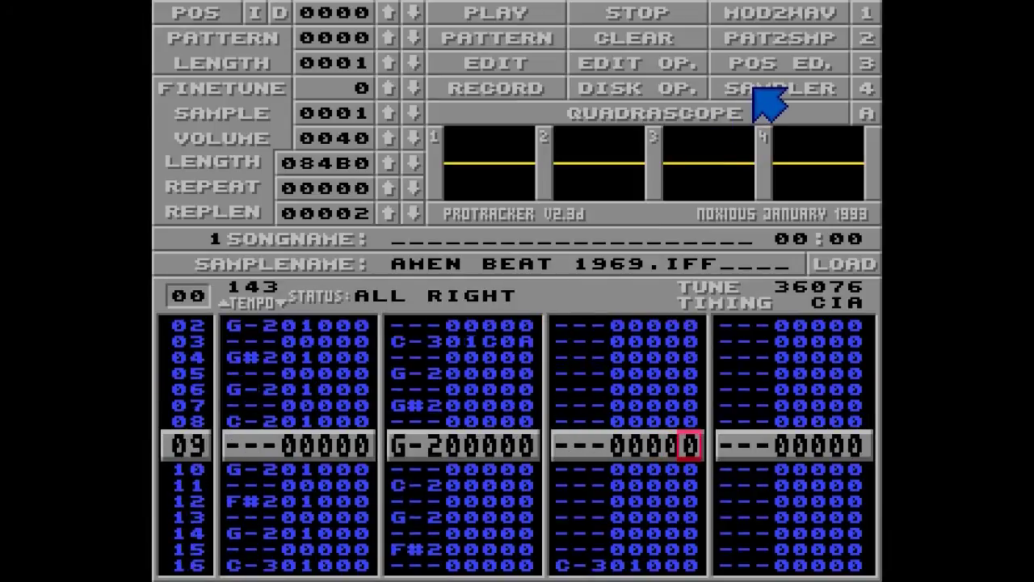
{"action": "key", "text": "Down"}
{"action": "key", "text": "Down"}
{"action": "key", "text": "Down"}
{"action": "key", "text": "Down"}
{"action": "key", "text": "Down"}
{"action": "key", "text": "Down"}
{"action": "key", "text": "Left"}
{"action": "key", "text": "Left"}
{"action": "key", "text": "Down"}
{"action": "type", "text": "9"}
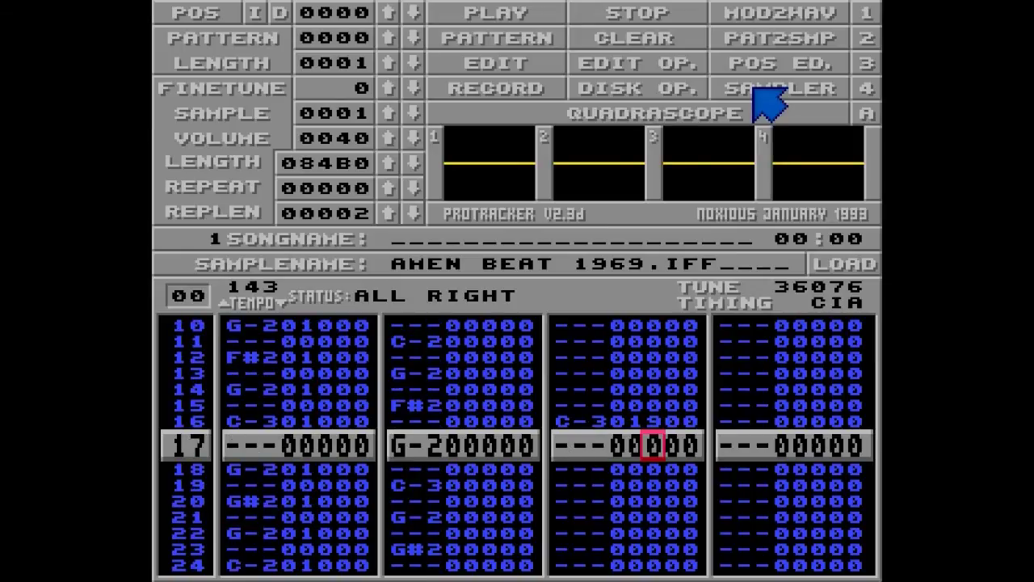
{"action": "key", "text": "Control_R"}
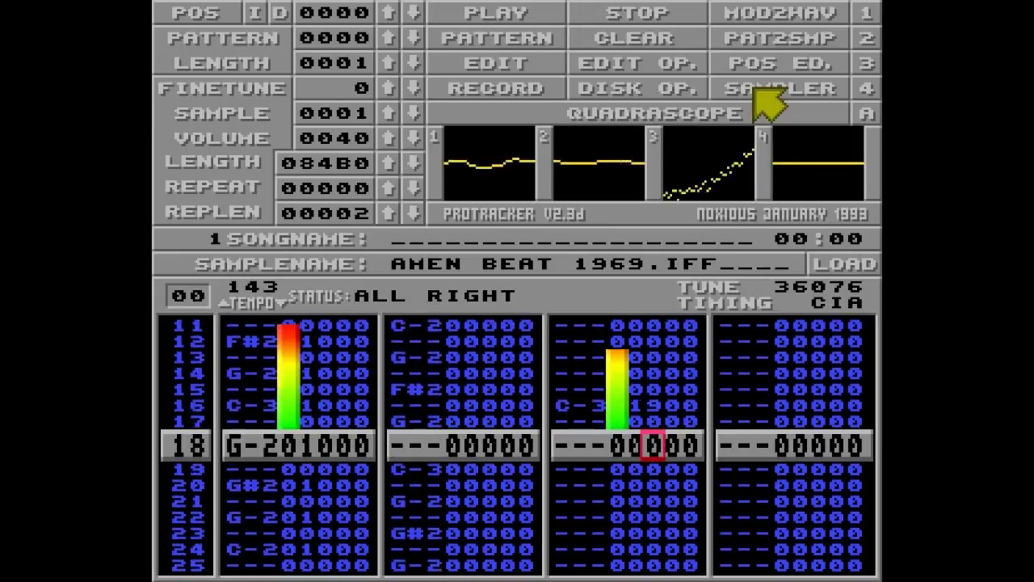
{"action": "key", "text": "space"}
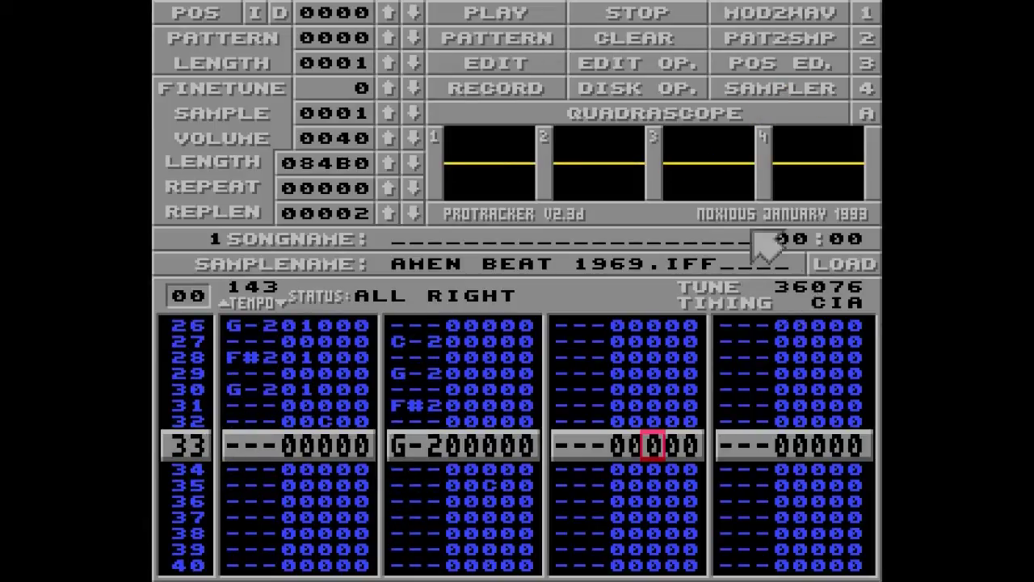
Load MOD.NINE COMMAND from Disk Op., play it briefly, and move to channel 1's effect column.
{"action": "left_click", "coordinate": [649, 91]}
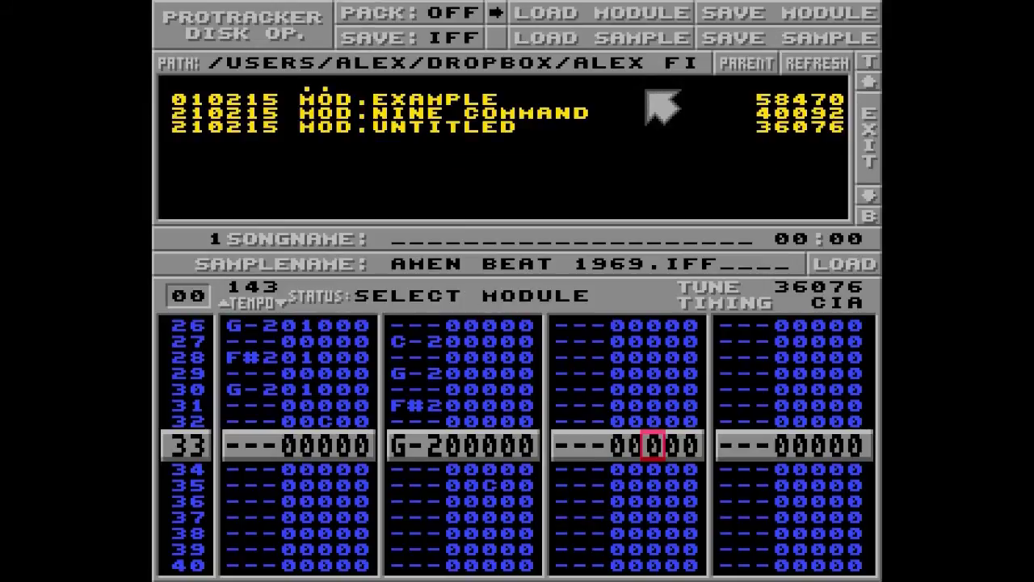
{"action": "left_click", "coordinate": [518, 115]}
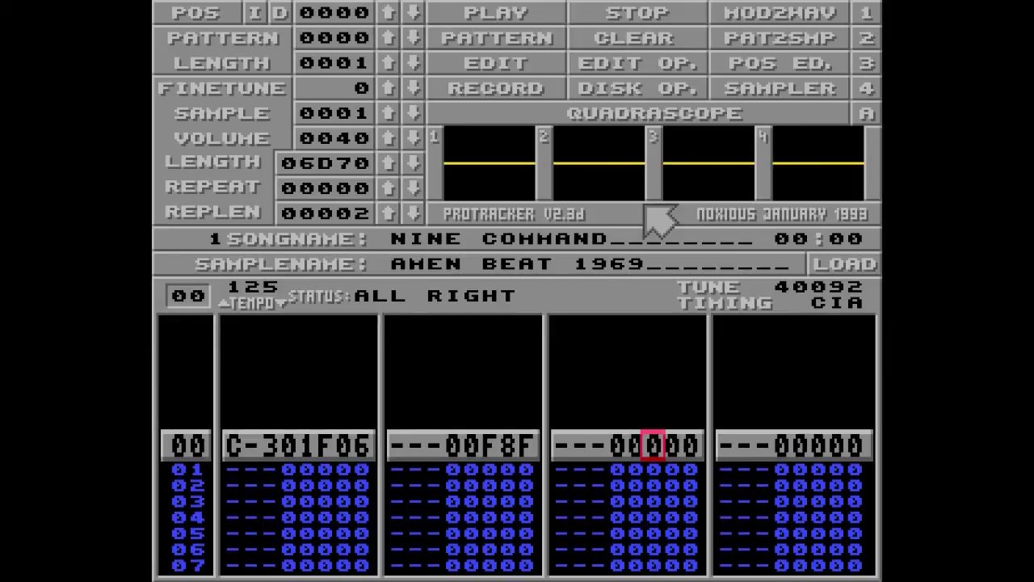
{"action": "key", "text": "Alt_R"}
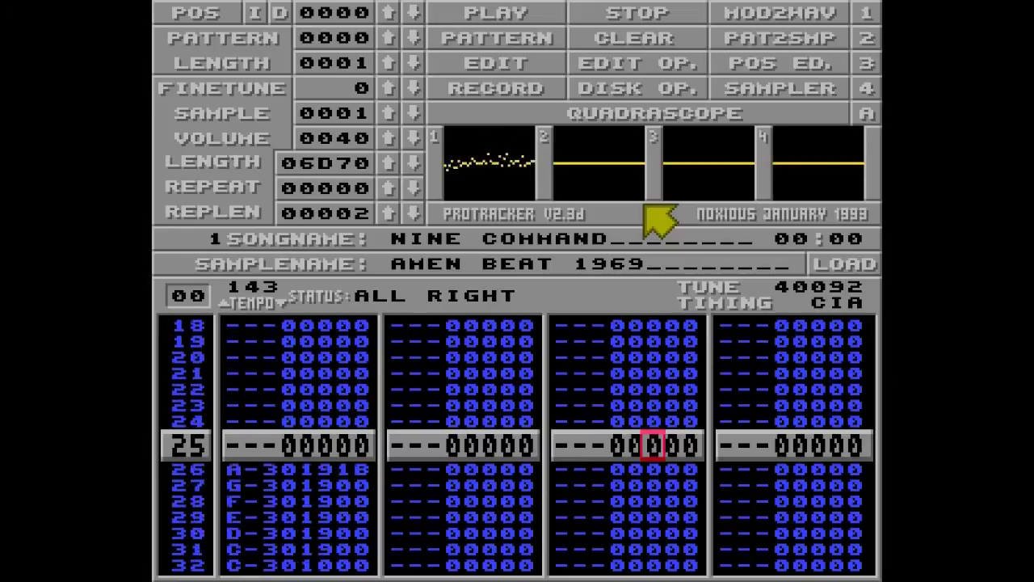
{"action": "key", "text": "space"}
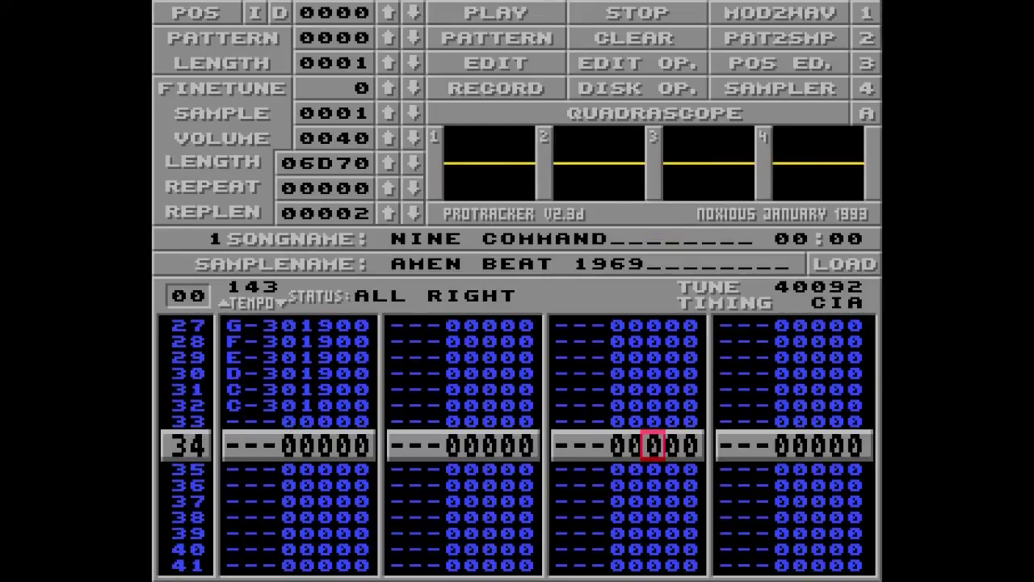
{"action": "key", "text": "Left"}
{"action": "key", "text": "Left"}
{"action": "key", "text": "Left"}
{"action": "key", "text": "Left"}
{"action": "key", "text": "Left"}
{"action": "key", "text": "Left"}
{"action": "key", "text": "Up"}
{"action": "key", "text": "Up"}
{"action": "key", "text": "Up"}
{"action": "key", "text": "Up"}
{"action": "key", "text": "Up"}
{"action": "key", "text": "Up"}
{"action": "key", "text": "Up"}
{"action": "key", "text": "Up"}
{"action": "key", "text": "Up"}
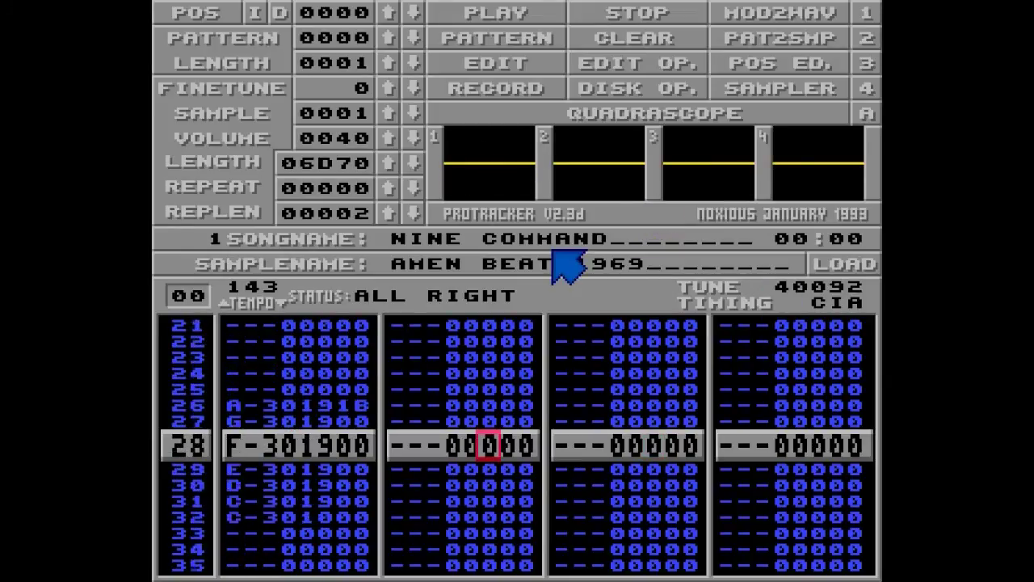
{"action": "key", "text": "Left"}
{"action": "key", "text": "Left"}
{"action": "key", "text": "Left"}
{"action": "key", "text": "Left"}
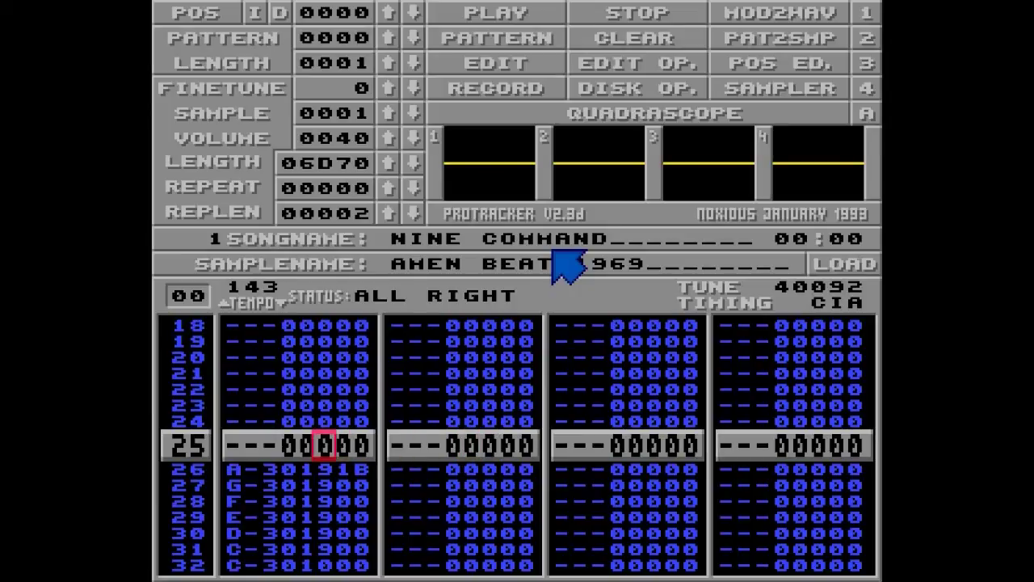
Enter the sample-offset effect 91B on channel 1, row 25.
{"action": "type", "text": "9"}
{"action": "key", "text": "Up"}
{"action": "key", "text": "Right"}
{"action": "type", "text": "1"}
{"action": "key", "text": "Up"}
{"action": "key", "text": "Right"}
{"action": "type", "text": "B"}
Clear row 26's effect digits to 00 in channel 1.
{"action": "key", "text": "Left"}
{"action": "key", "text": "Left"}
{"action": "type", "text": "0"}
{"action": "key", "text": "Up"}
{"action": "key", "text": "Right"}
{"action": "type", "text": "0"}
{"action": "key", "text": "Up"}
{"action": "key", "text": "Right"}
{"action": "type", "text": "0"}
{"action": "key", "text": "Left"}
{"action": "key", "text": "Left"}
{"action": "key", "text": "Up"}
{"action": "key", "text": "Down"}
Enter falling volume commands C30, C20, C10, C0A, C05 on rows 27–31.
{"action": "type", "text": "CCCC"}
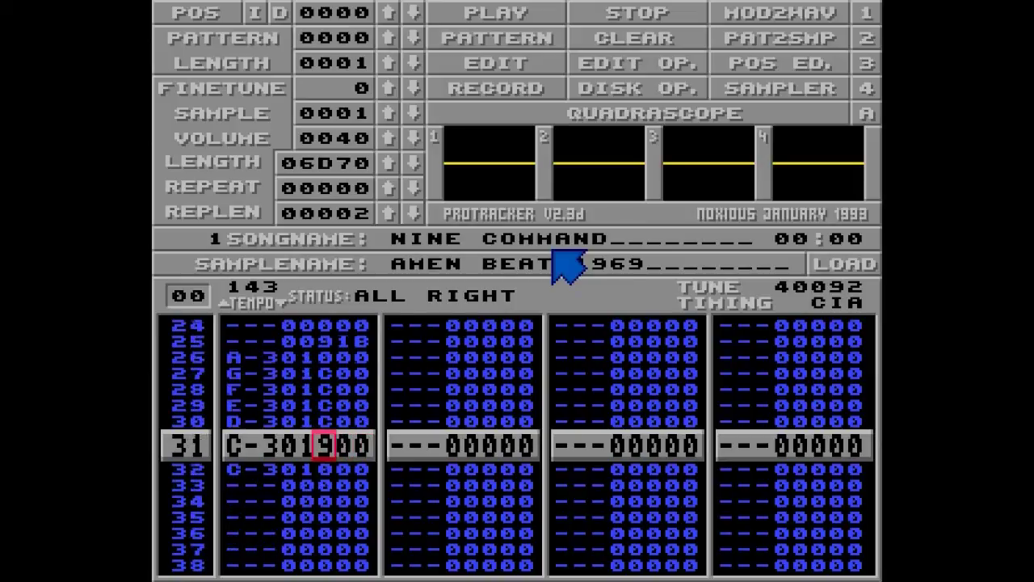
{"action": "type", "text": "C"}
{"action": "key", "text": "Up"}
{"action": "key", "text": "Up"}
{"action": "key", "text": "Up"}
{"action": "key", "text": "Up"}
{"action": "key", "text": "Up"}
{"action": "key", "text": "Right"}
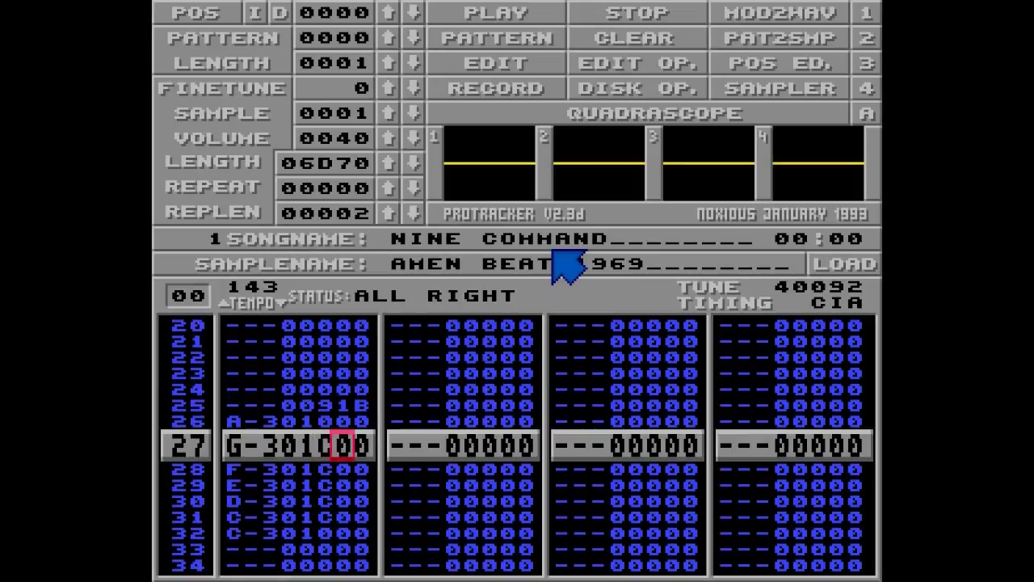
{"action": "type", "text": "32"}
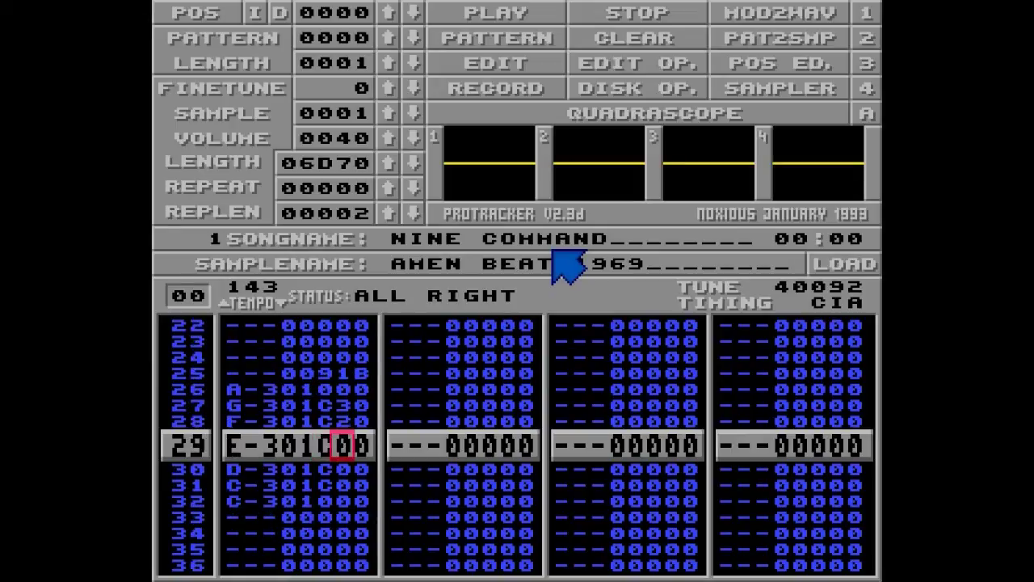
{"action": "type", "text": "1"}
{"action": "key", "text": "Right"}
{"action": "type", "text": "A5"}
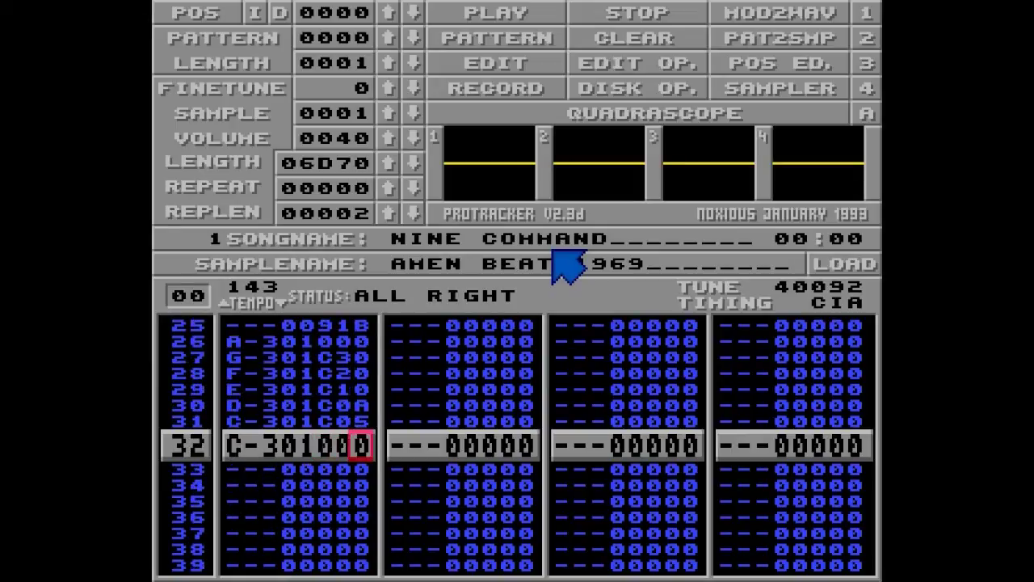
Zero the sample numbers on rows 26–31 and give row 25 sample 01.
{"action": "key", "text": "Up"}
{"action": "key", "text": "Up"}
{"action": "key", "text": "Up"}
{"action": "key", "text": "Up"}
{"action": "key", "text": "Up"}
{"action": "key", "text": "Up"}
{"action": "key", "text": "Left"}
{"action": "key", "text": "Left"}
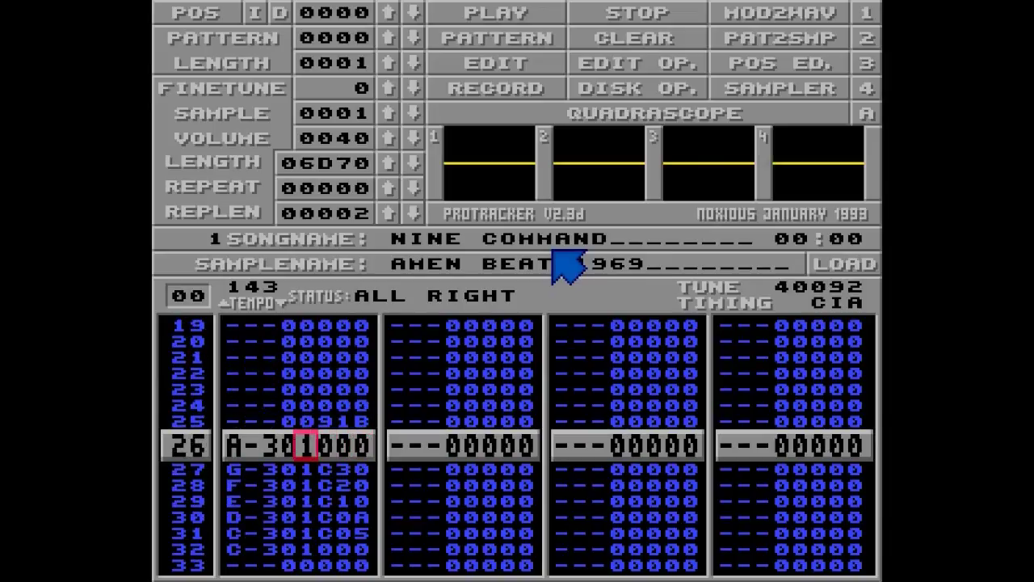
{"action": "type", "text": "000000"}
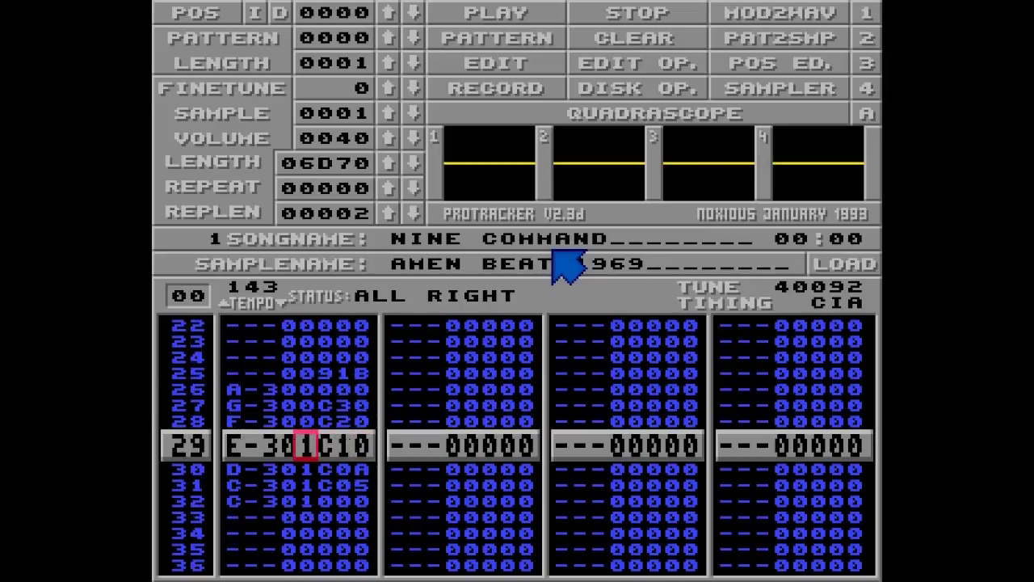
{"action": "key", "text": "Up"}
{"action": "key", "text": "Up"}
{"action": "key", "text": "Up"}
{"action": "key", "text": "Up"}
{"action": "key", "text": "Up"}
{"action": "key", "text": "Up"}
{"action": "key", "text": "Up"}
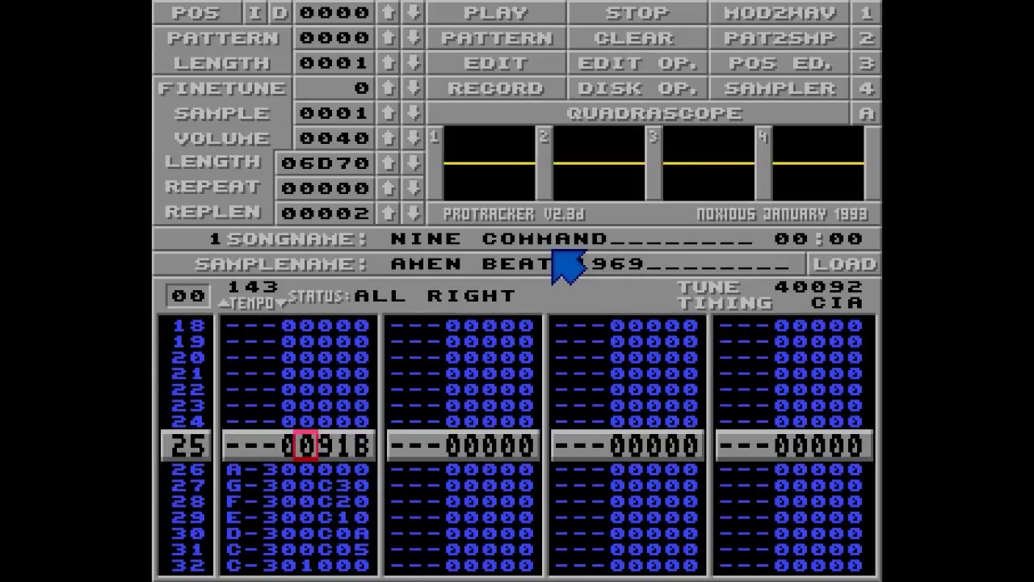
{"action": "type", "text": "1"}
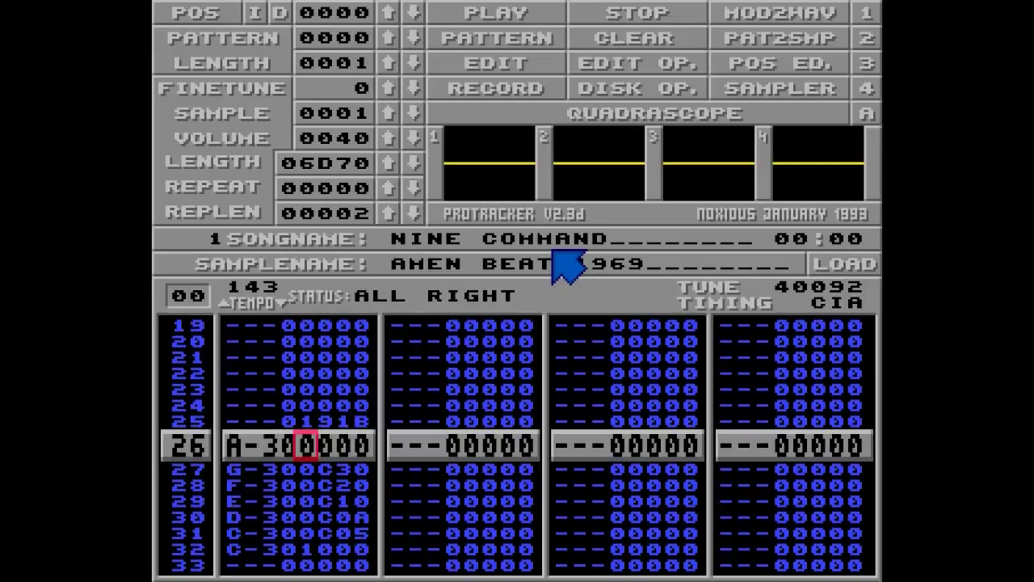